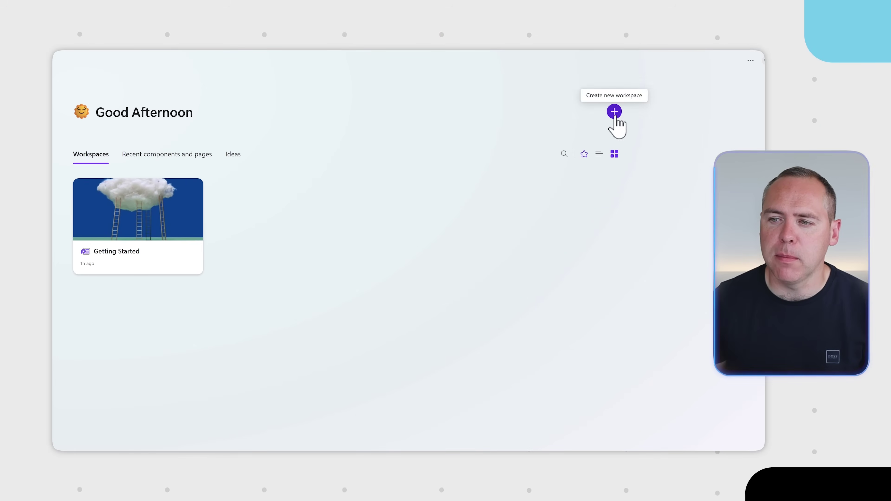
Create the 'Project GreenSpace Notes' workspace, which opens on a blank Untitled page
{"action": "left_click", "coordinate": [614, 112]}
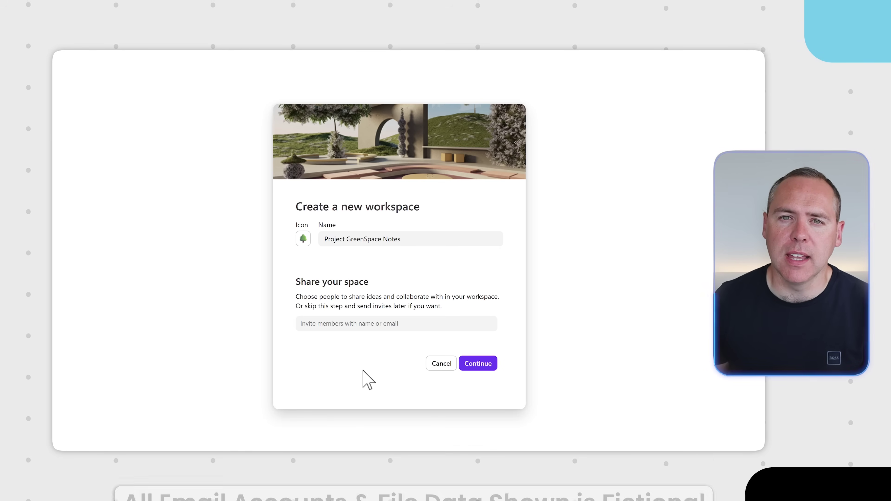
{"action": "left_click", "coordinate": [478, 364]}
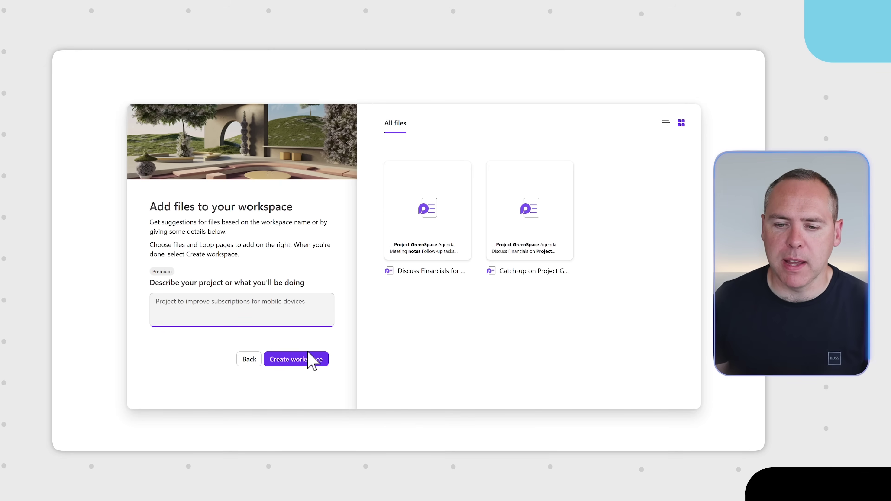
{"action": "left_click", "coordinate": [305, 363]}
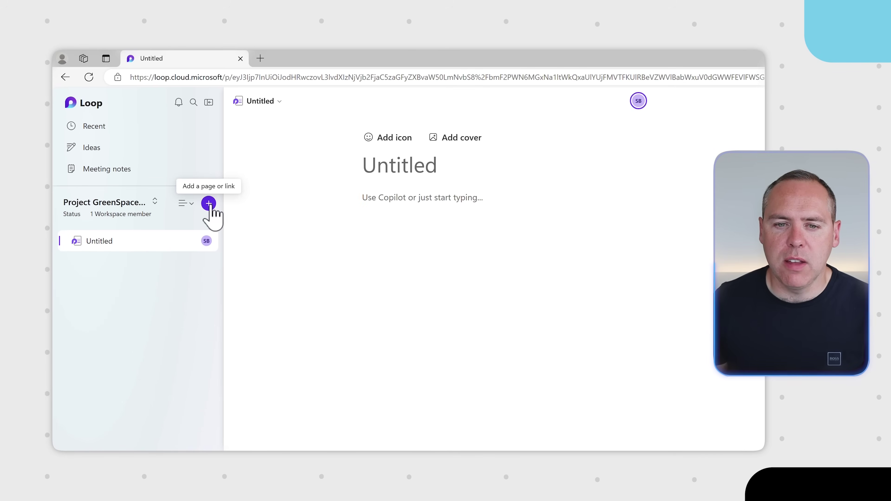
Add a new blank page to the workspace, to become the Project Scoping page
{"action": "left_click", "coordinate": [208, 203]}
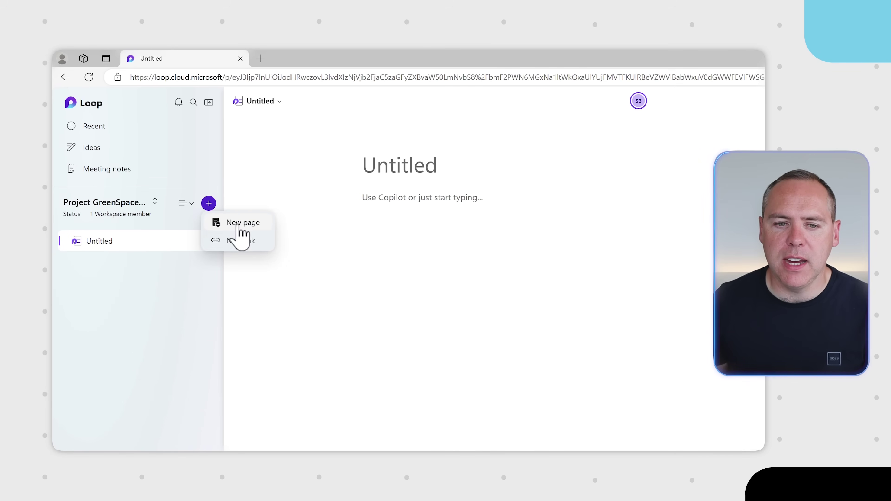
{"action": "left_click", "coordinate": [232, 222]}
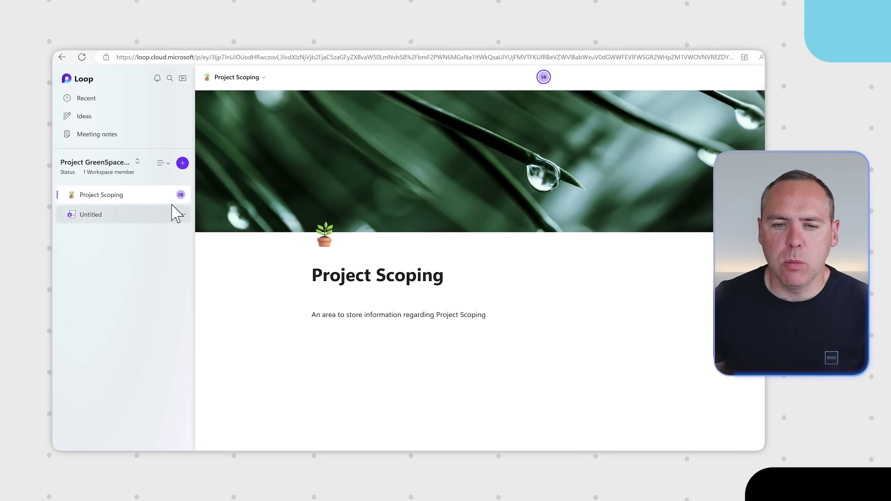
Add Budget Information and Scoping Information subpages under Project Scoping and reorder them in the sidebar
{"action": "left_click", "coordinate": [168, 195]}
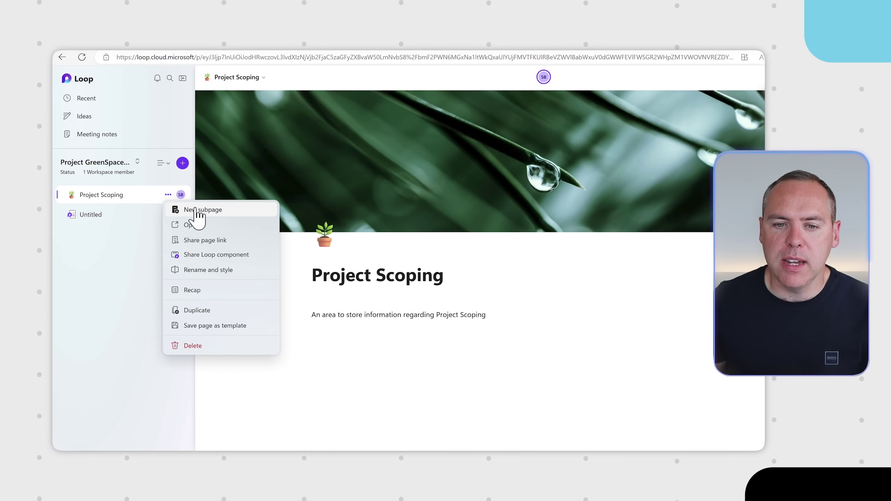
{"action": "left_click", "coordinate": [201, 212]}
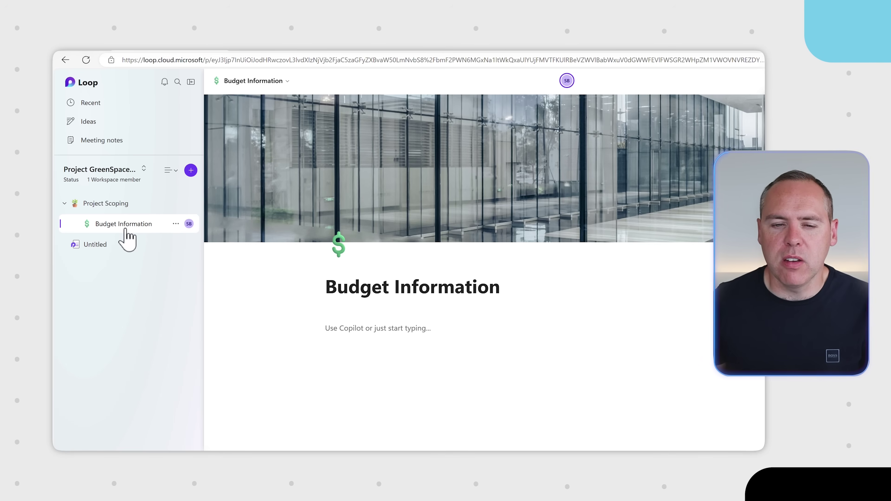
{"action": "left_click", "coordinate": [190, 203]}
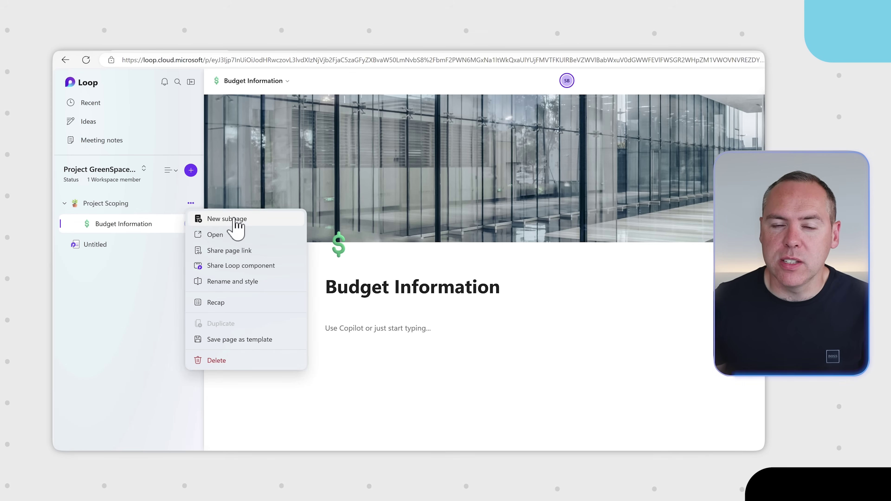
{"action": "left_click", "coordinate": [234, 220]}
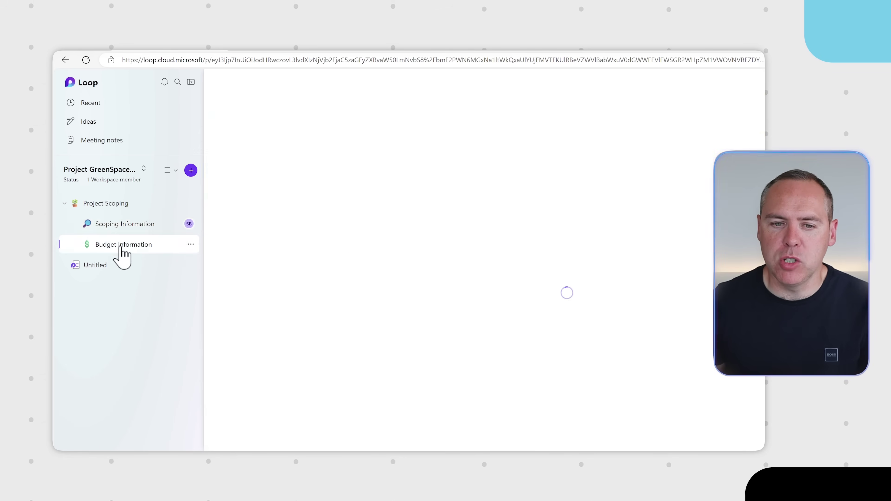
{"action": "left_click_drag", "start_coordinate": [121, 247], "coordinate": [122, 233]}
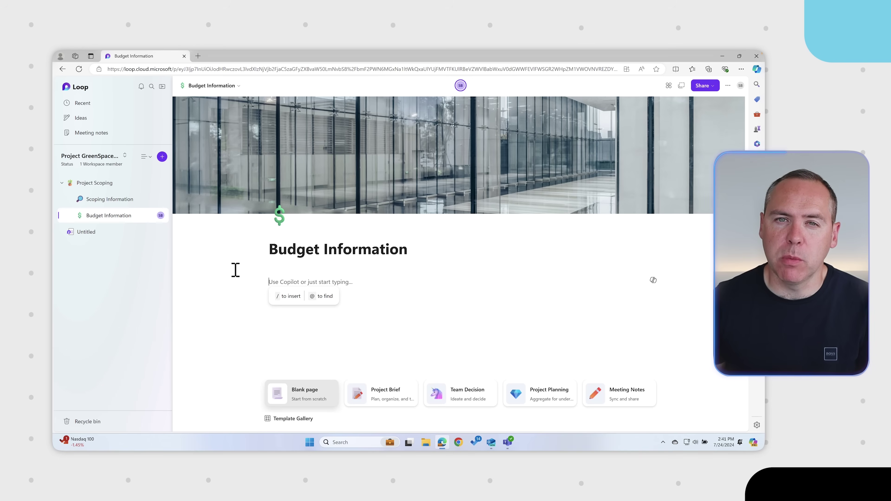
Browse the / insert menu, dismiss it, and fill the page with the £250,000 budget notes
{"action": "type", "text": "/"}
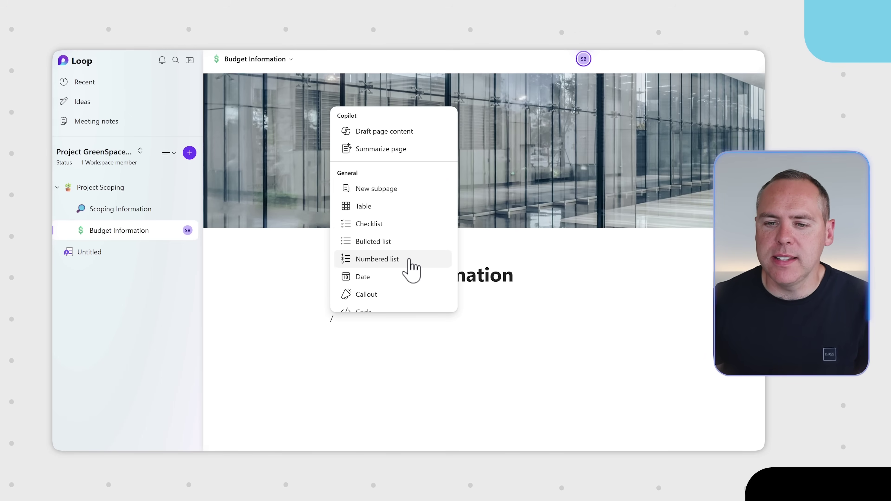
{"action": "scroll", "coordinate": [409, 268], "scroll_direction": "down", "scroll_amount": 2}
{"action": "scroll", "coordinate": [411, 270], "scroll_direction": "down", "scroll_amount": 10}
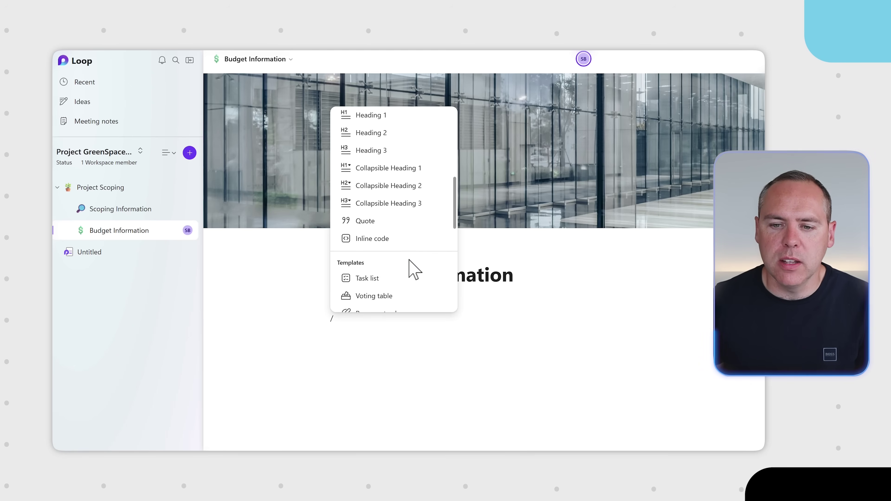
{"action": "scroll", "coordinate": [409, 261], "scroll_direction": "down", "scroll_amount": 1}
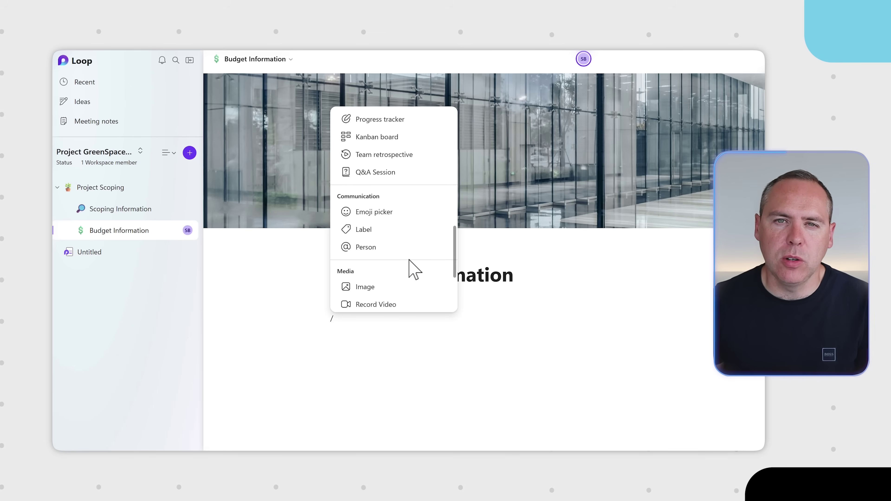
{"action": "scroll", "coordinate": [410, 260], "scroll_direction": "down", "scroll_amount": 4}
{"action": "scroll", "coordinate": [409, 260], "scroll_direction": "up", "scroll_amount": 15}
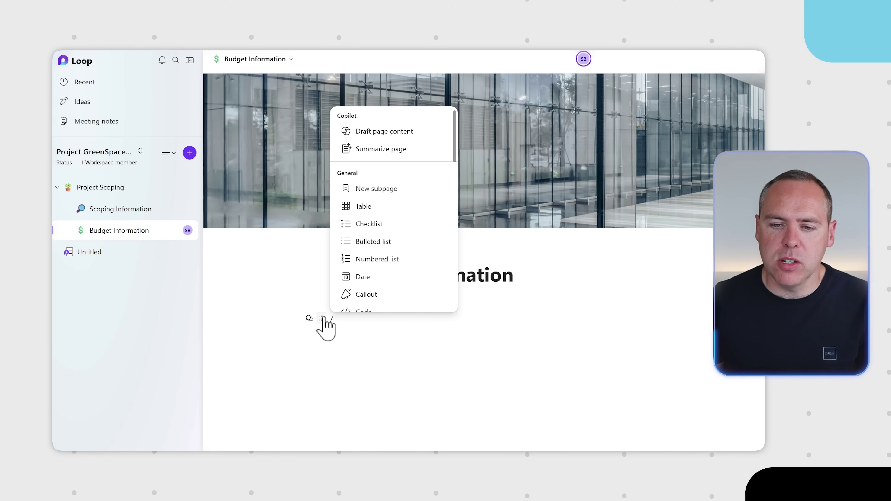
{"action": "key", "text": "BackSpace"}
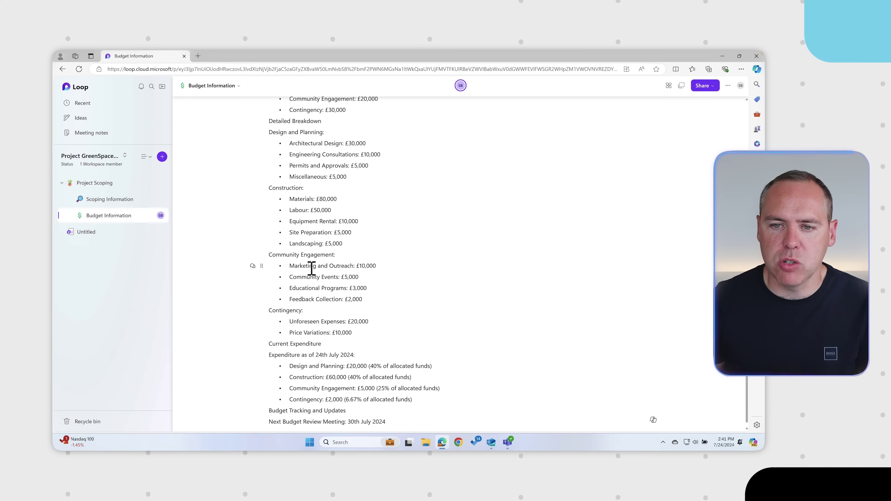
{"action": "scroll", "coordinate": [312, 268], "scroll_direction": "up", "scroll_amount": 6}
{"action": "scroll", "coordinate": [312, 269], "scroll_direction": "down", "scroll_amount": 2}
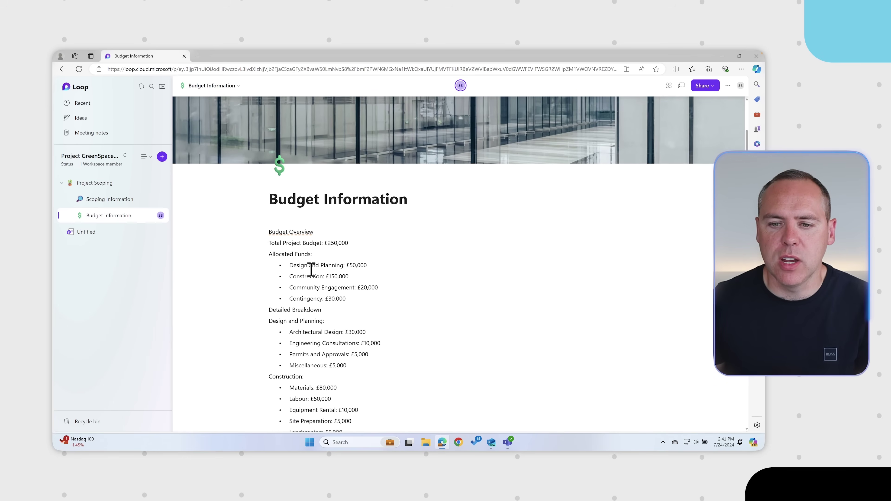
{"action": "scroll", "coordinate": [311, 270], "scroll_direction": "down", "scroll_amount": 1}
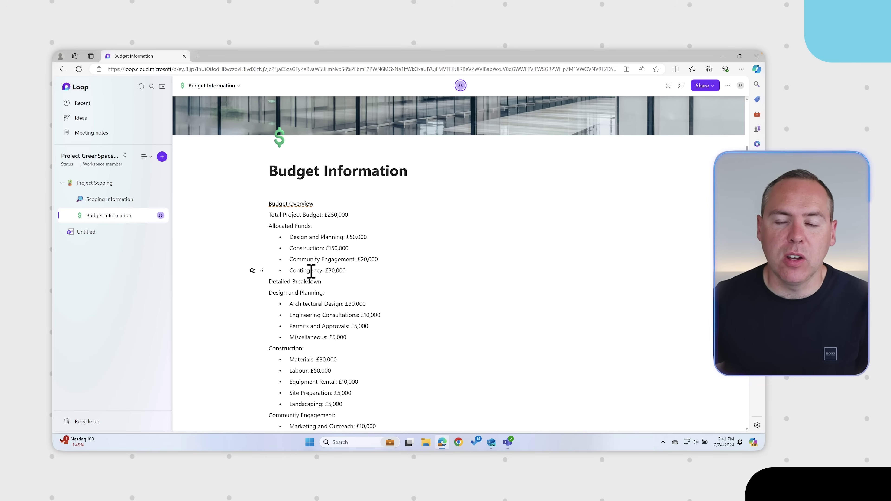
Format the 'Budget Overview' and 'Allocated Funds:' lines as headings
{"action": "left_click_drag", "start_coordinate": [318, 202], "coordinate": [268, 204]}
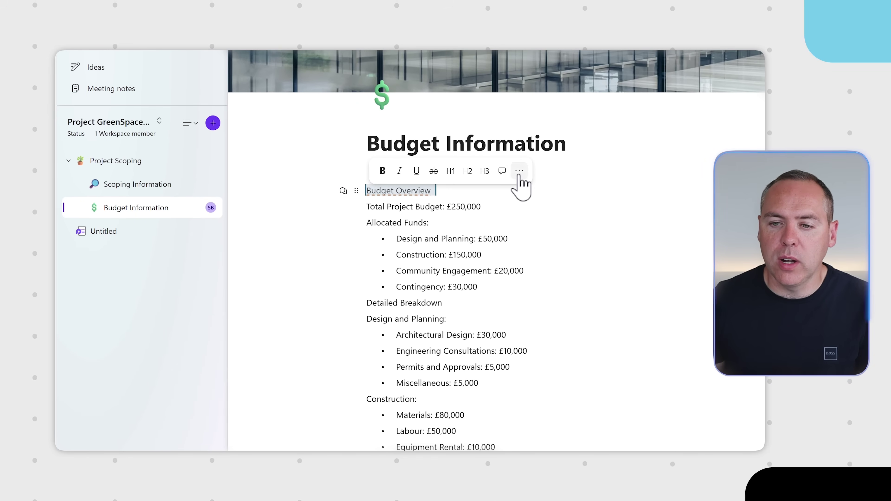
{"action": "left_click", "coordinate": [519, 171]}
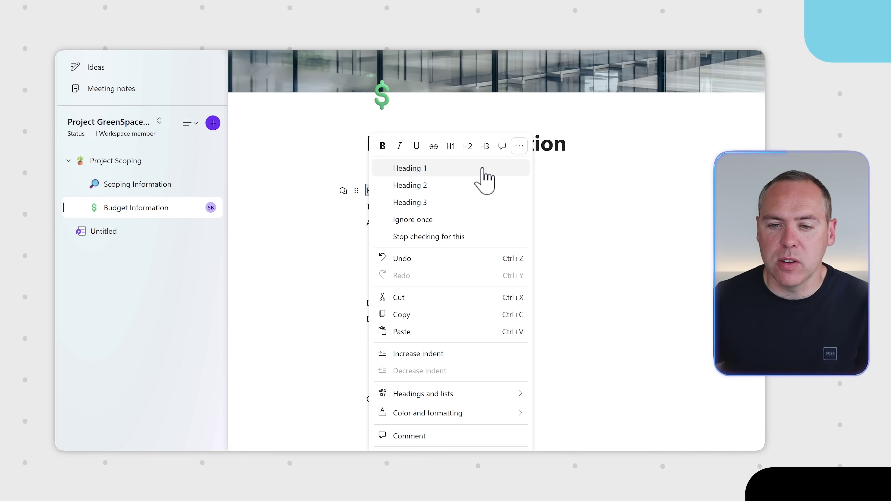
{"action": "left_click", "coordinate": [460, 186]}
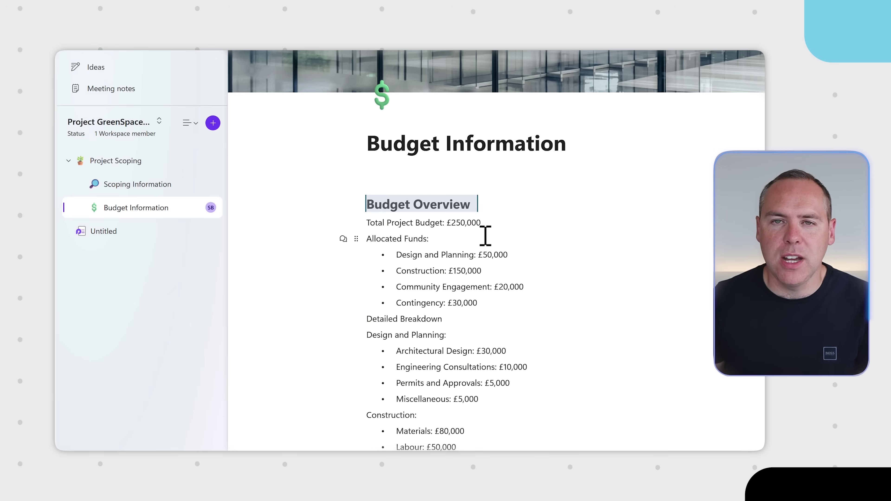
{"action": "triple_click", "coordinate": [387, 239]}
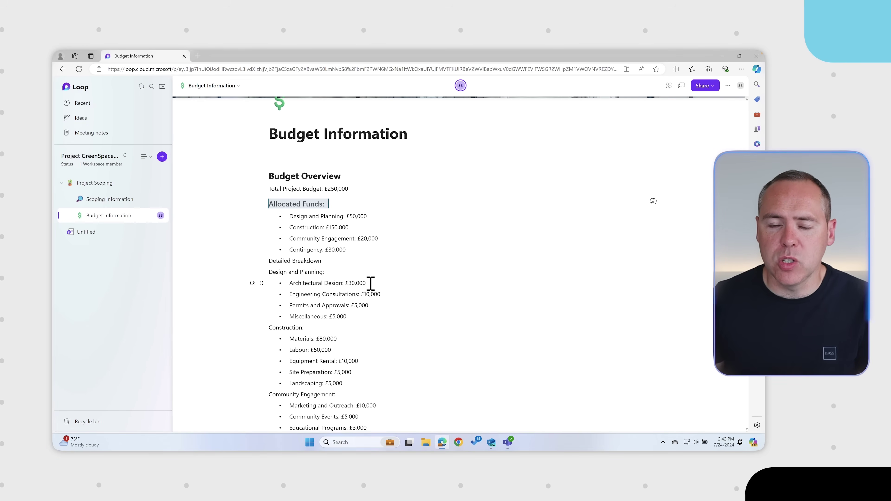
{"action": "scroll", "coordinate": [370, 284], "scroll_direction": "down", "scroll_amount": 4}
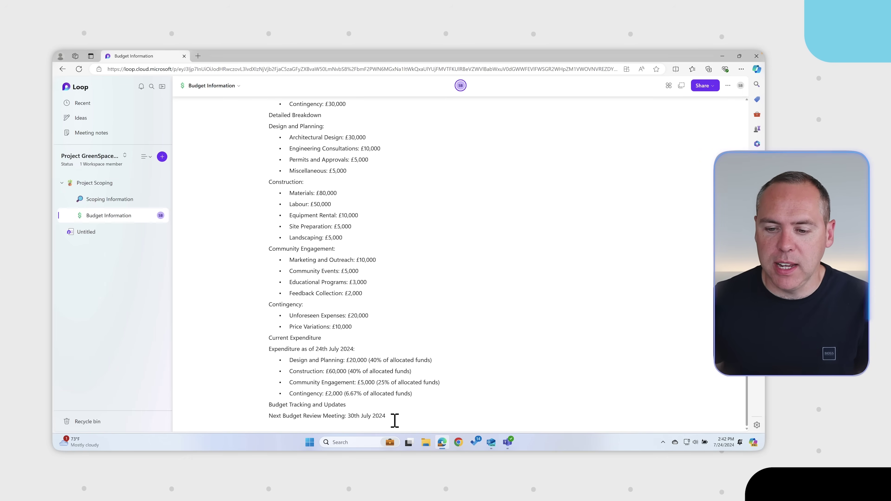
Insert a table on a new line below the review date and begin renaming its first column
{"action": "left_click", "coordinate": [396, 417]}
{"action": "key", "text": "Return"}
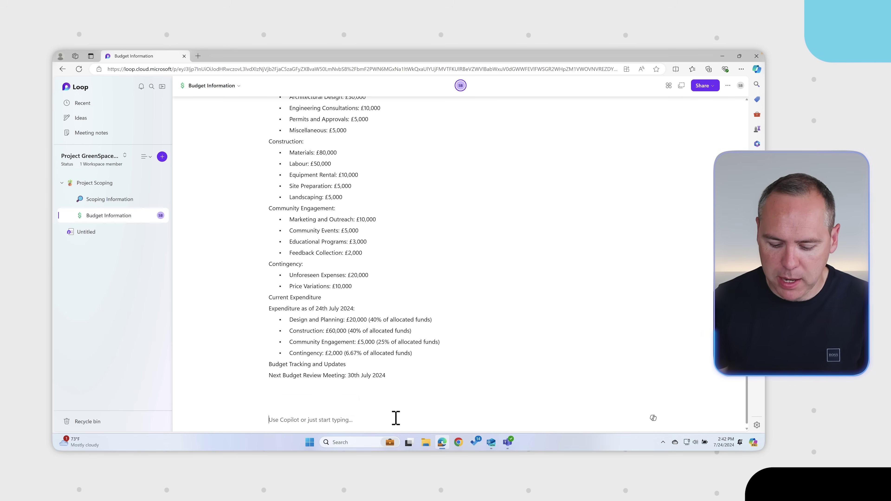
{"action": "type", "text": "/"}
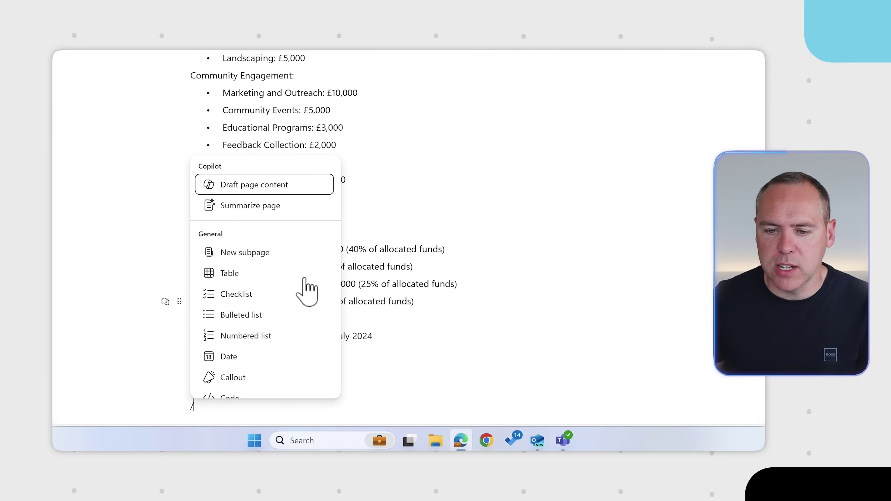
{"action": "key", "text": "BackSpace"}
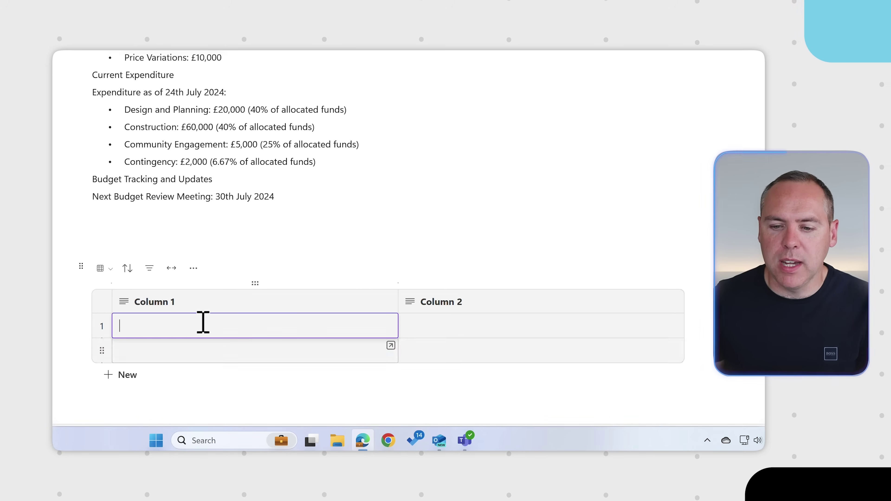
{"action": "left_click", "coordinate": [187, 302]}
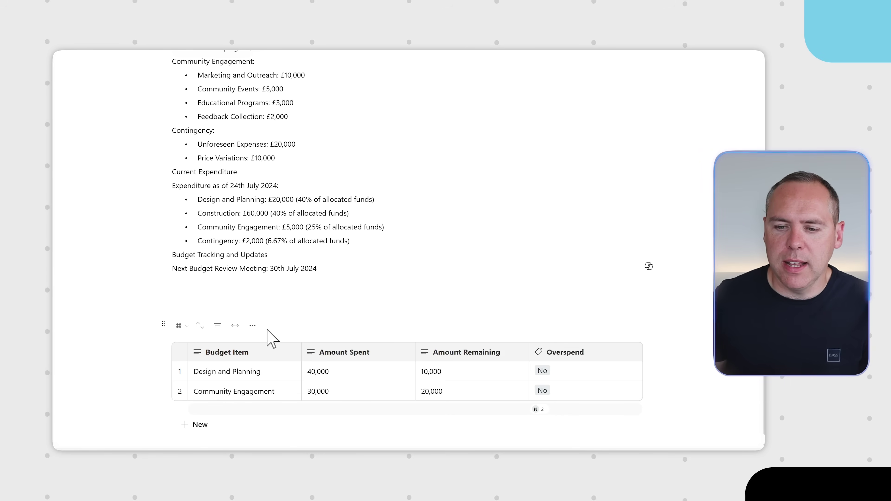
Add a table rule: when Overspend equals Yes, send an email
{"action": "left_click", "coordinate": [253, 325]}
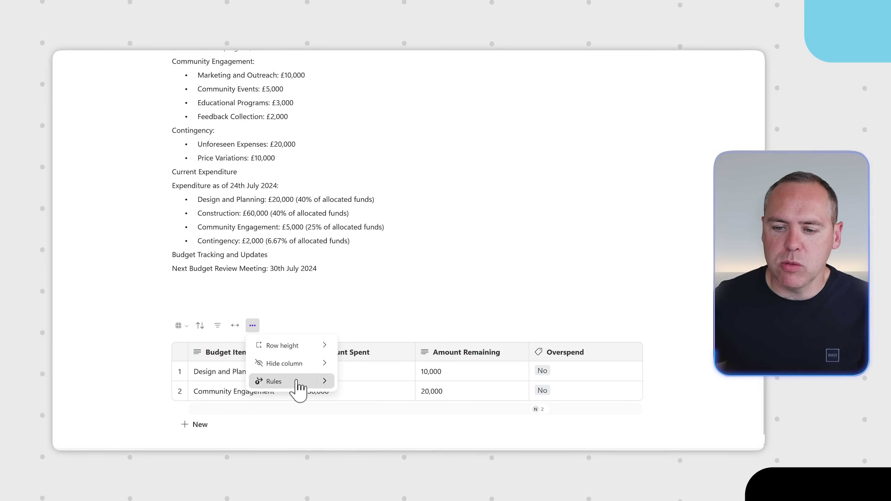
{"action": "left_click", "coordinate": [302, 384]}
{"action": "left_click", "coordinate": [325, 368]}
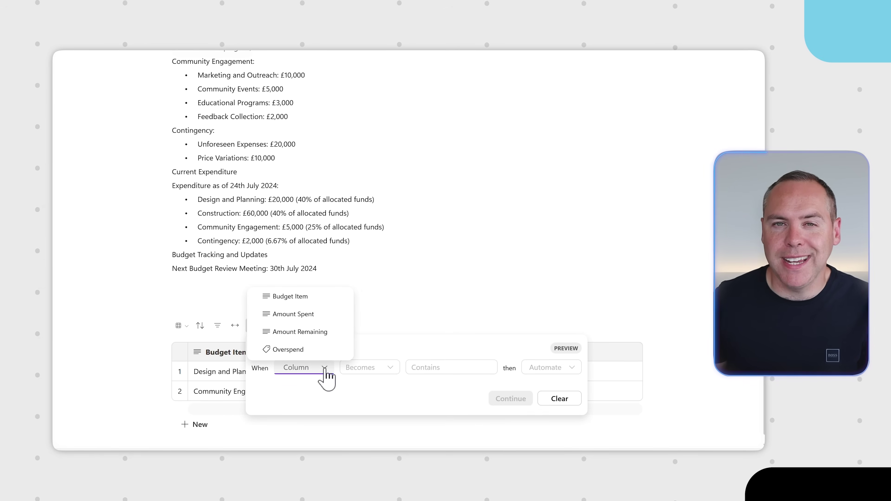
{"action": "left_click", "coordinate": [324, 349]}
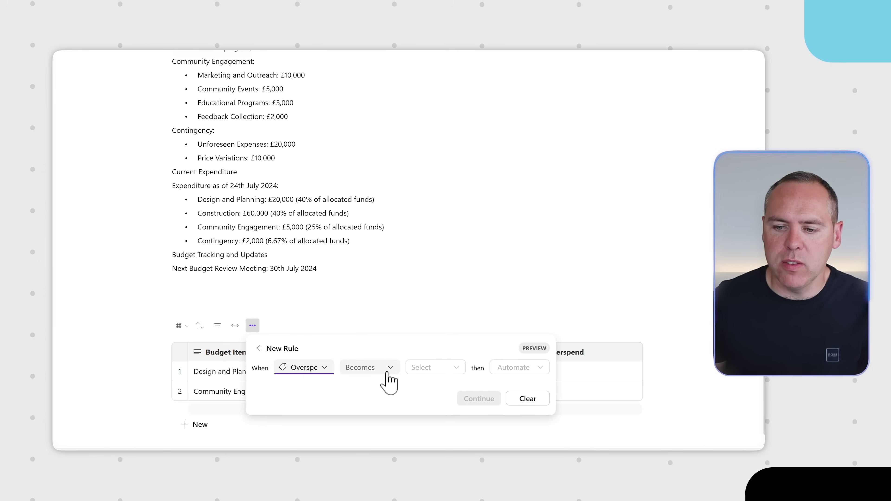
{"action": "left_click", "coordinate": [388, 373]}
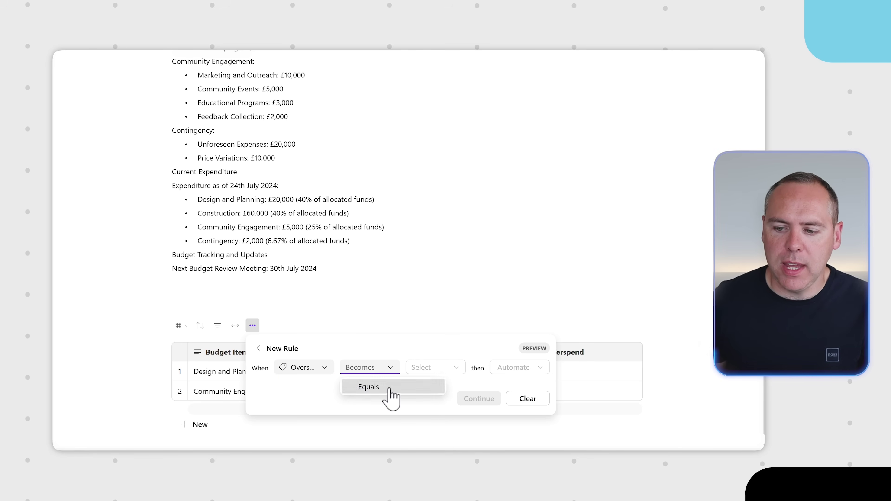
{"action": "left_click", "coordinate": [390, 387]}
{"action": "left_click", "coordinate": [448, 367]}
{"action": "left_click", "coordinate": [414, 386]}
{"action": "left_click", "coordinate": [540, 369]}
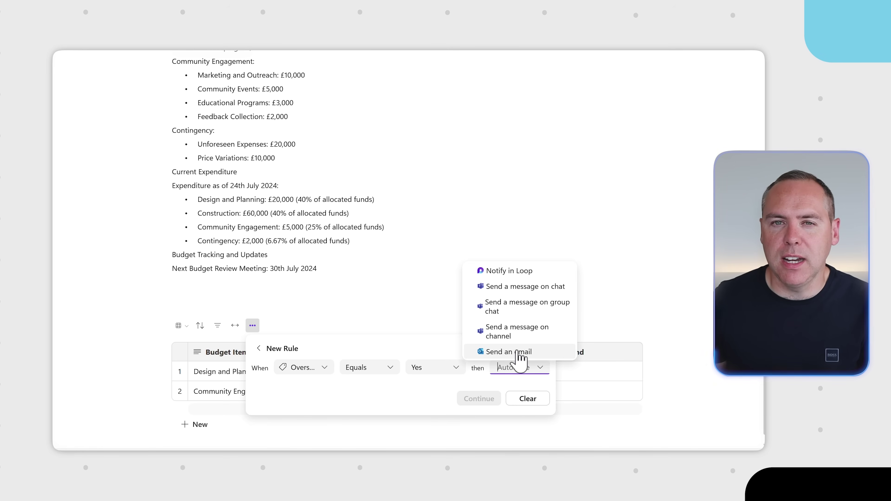
{"action": "left_click", "coordinate": [518, 353]}
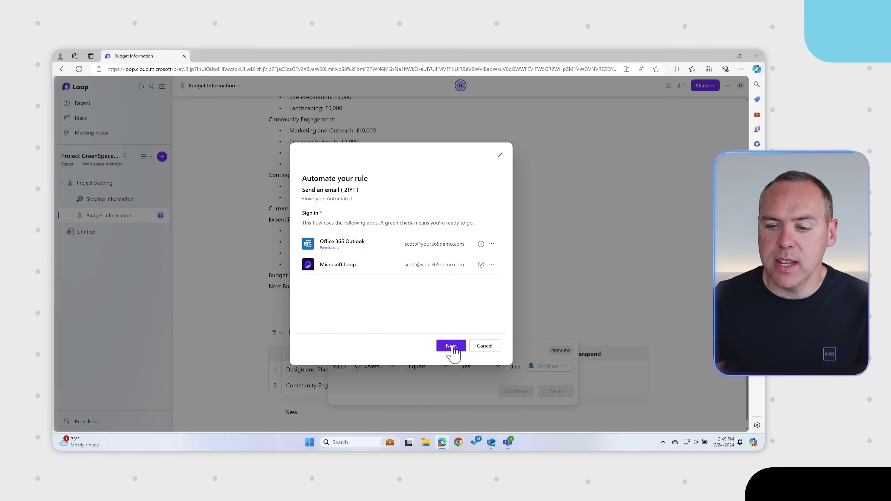
Address the email to a suggested colleague with subject 'Overspend on Project GreenSpace' and create the flow
{"action": "left_click", "coordinate": [452, 346]}
{"action": "left_click", "coordinate": [386, 236]}
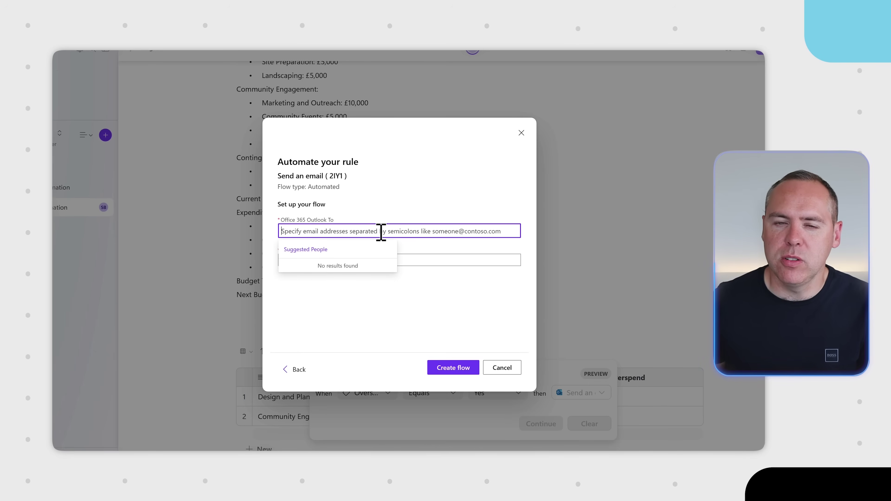
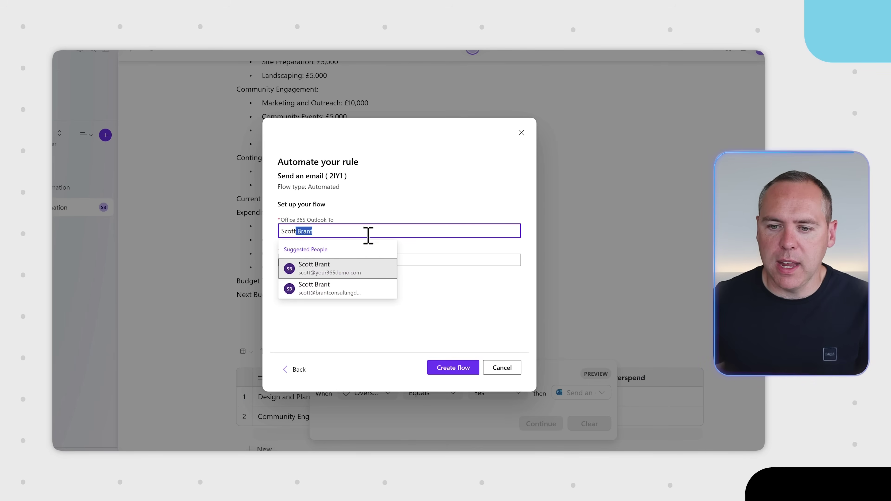
{"action": "left_click", "coordinate": [333, 277]}
{"action": "left_click", "coordinate": [347, 260]}
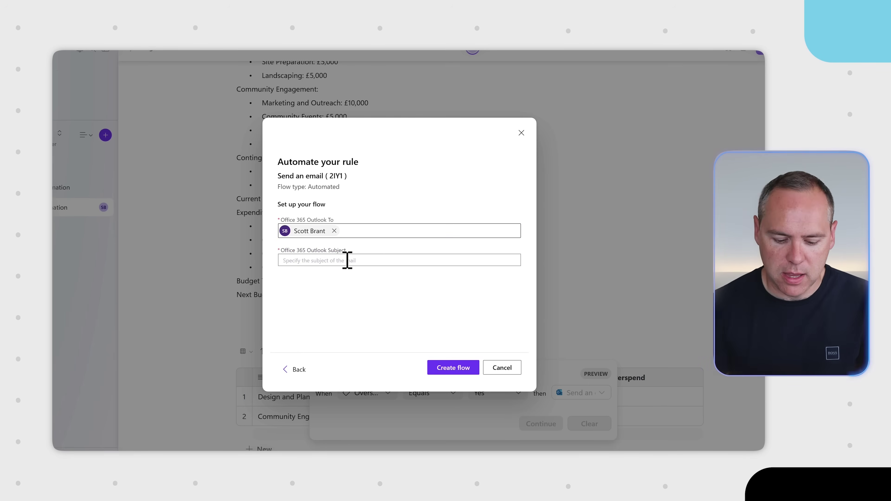
{"action": "type", "text": "Overspen"}
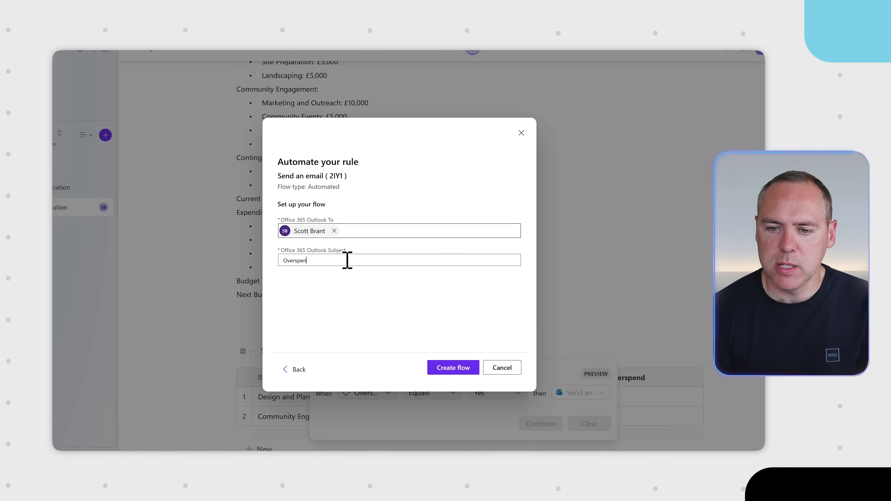
{"action": "type", "text": "d on Project GreenSpace"}
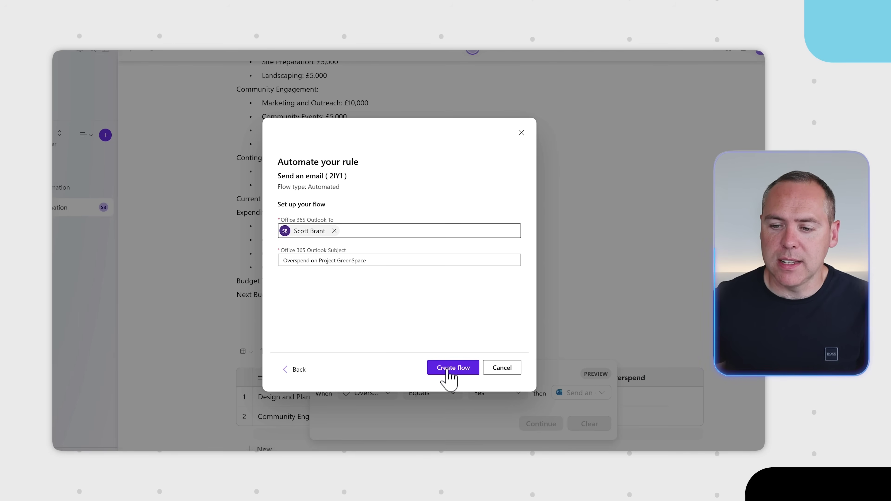
{"action": "left_click", "coordinate": [450, 372]}
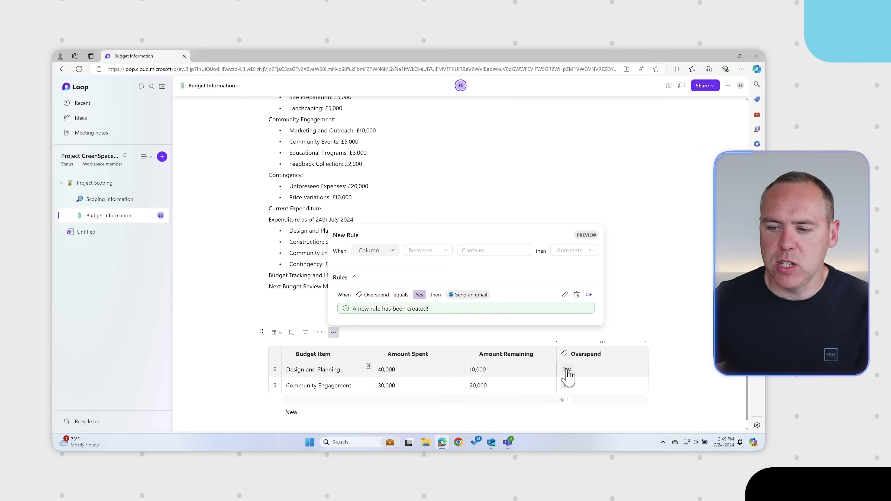
Set the Overspend value of the Design and Planning row to Yes
{"action": "left_click", "coordinate": [566, 369]}
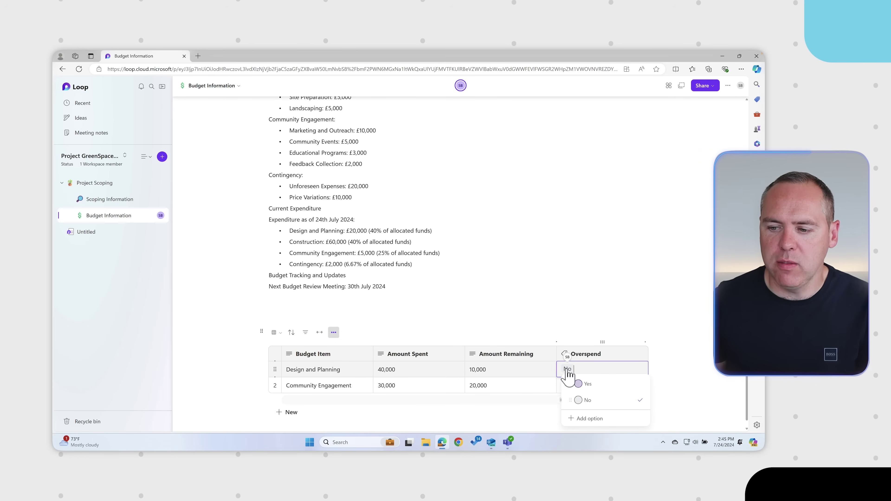
{"action": "left_click", "coordinate": [588, 384]}
{"action": "left_click", "coordinate": [593, 306]}
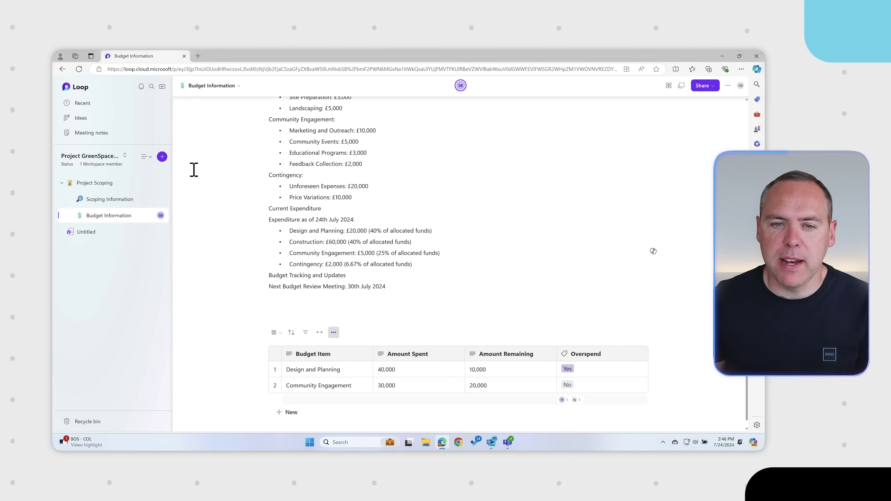
Create a new page titled 'Meeting Notes', then add an untitled subpage under it
{"action": "left_click", "coordinate": [162, 157]}
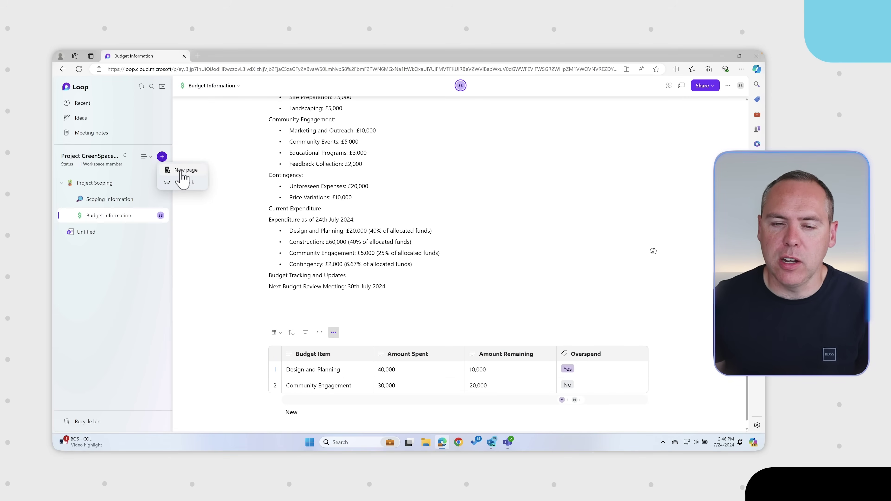
{"action": "left_click", "coordinate": [180, 173]}
{"action": "type", "text": "Meeting Notes"}
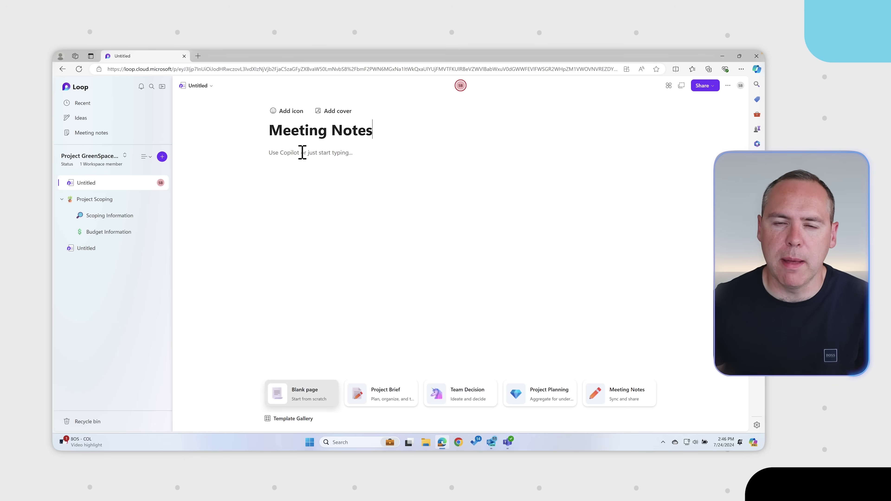
{"action": "left_click", "coordinate": [302, 153]}
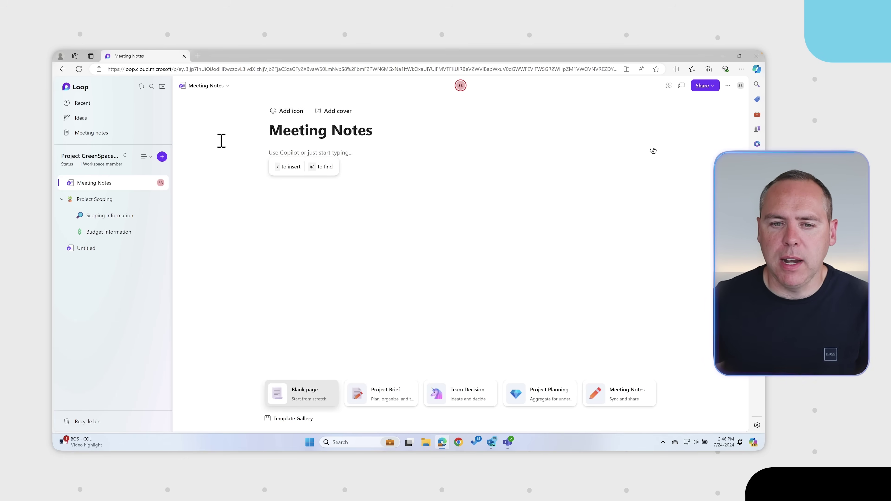
{"action": "left_click", "coordinate": [150, 183]}
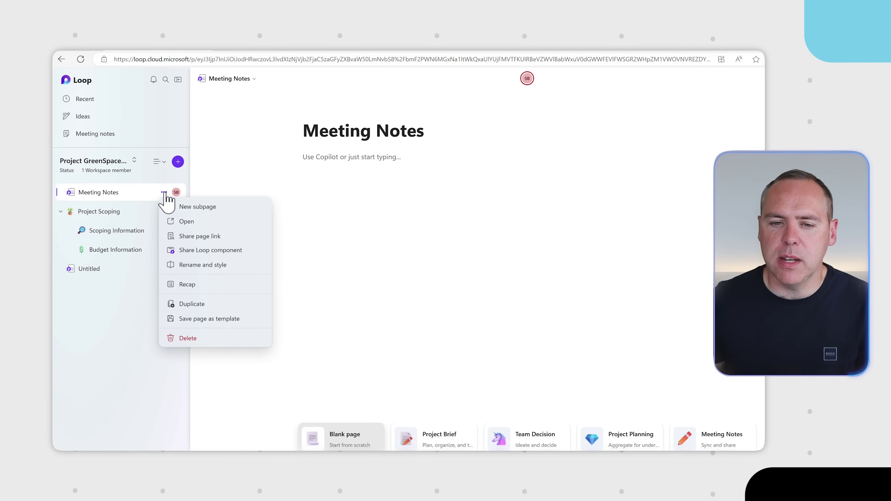
{"action": "left_click", "coordinate": [197, 206]}
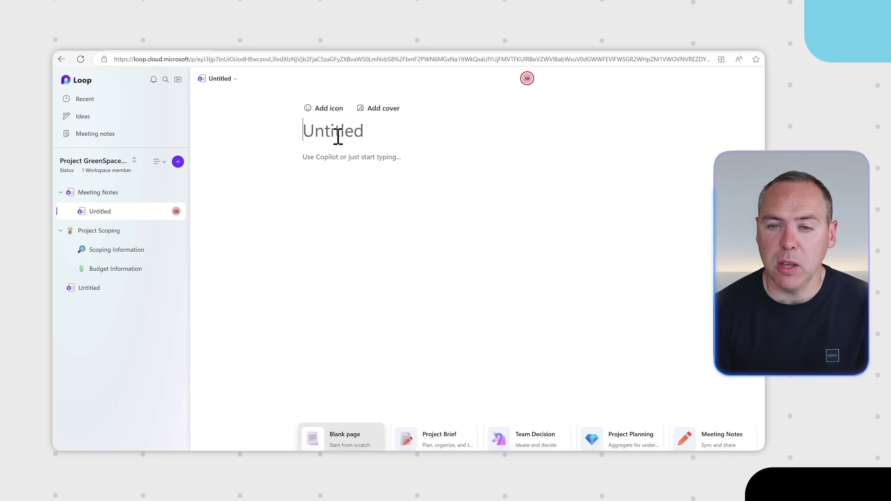
Enter 'June Meeting Notes' as the subpage title and move into the page body
{"action": "type", "text": "June Meeting Notes"}
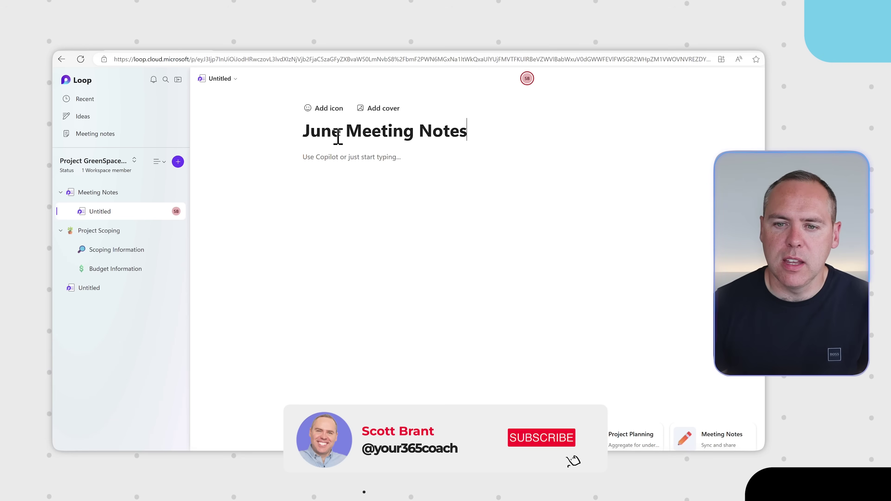
{"action": "key", "text": "Return"}
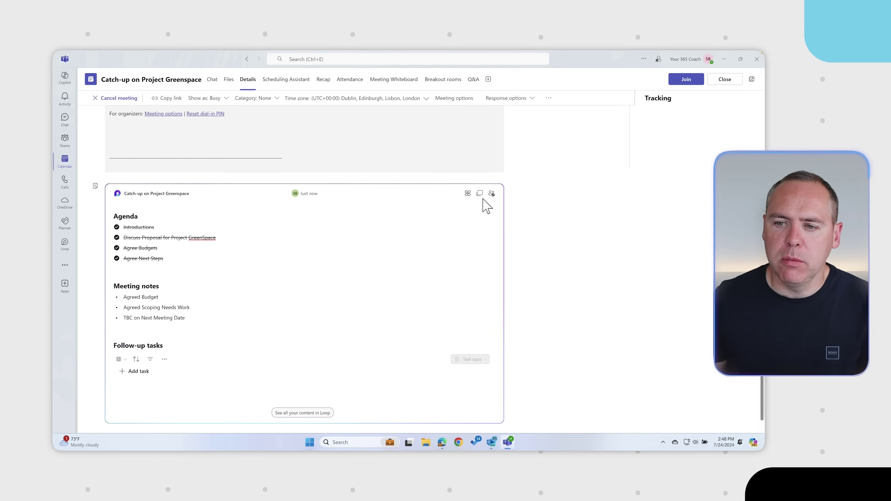
Copy the Teams meeting's Catch-up on Project Greenspace Loop component and return to Loop in Edge
{"action": "left_click", "coordinate": [479, 194]}
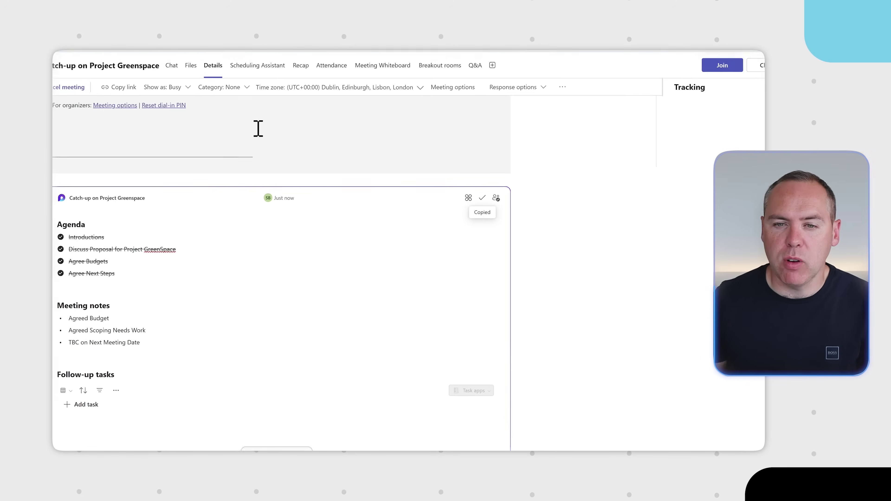
{"action": "left_click", "coordinate": [442, 442]}
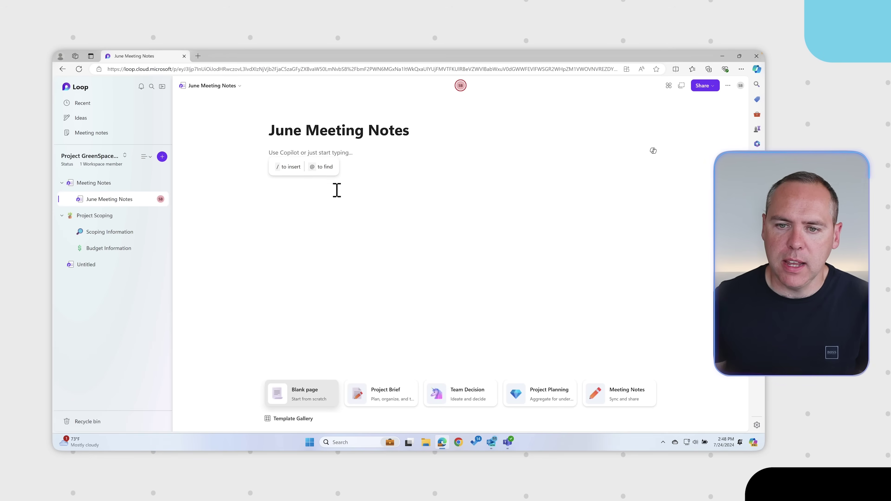
Paste the Catch-up on Project Greenspace component and add an 'Additional Information' bullet, checking it in Teams
{"action": "type", "text": "Catch-up on Project Greenspace"}
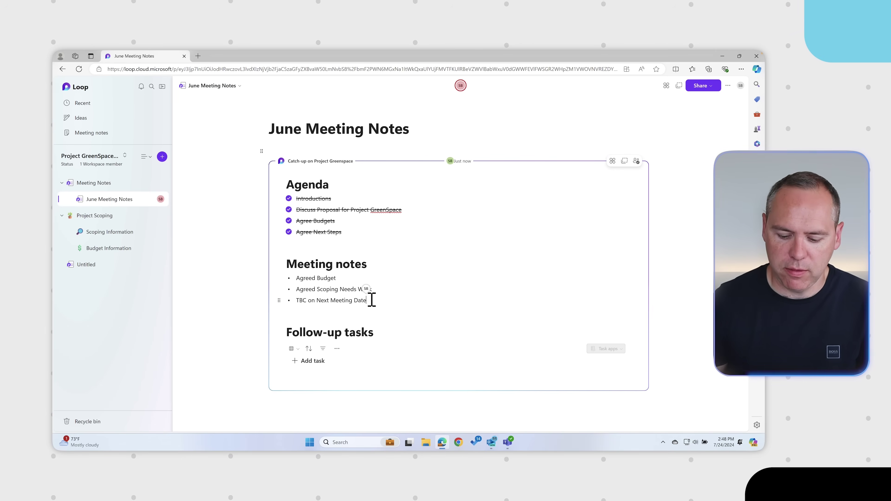
{"action": "left_click", "coordinate": [371, 300]}
{"action": "key", "text": "Return"}
{"action": "type", "text": "Addu"}
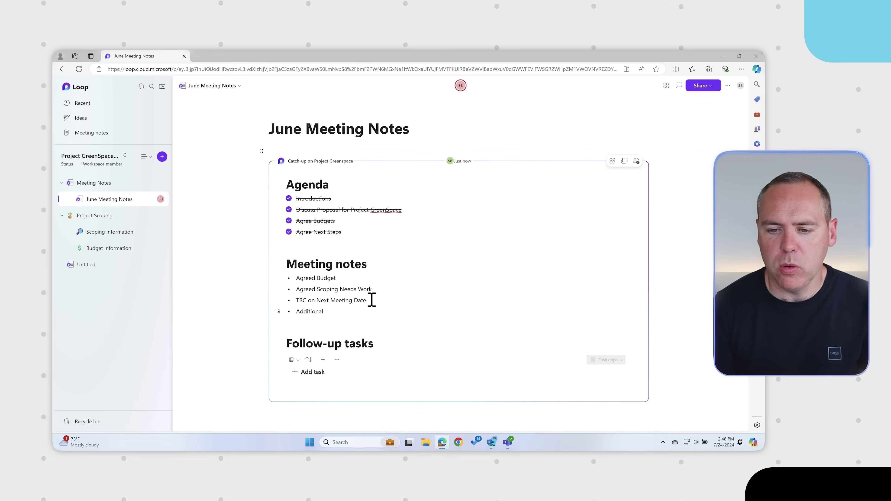
{"action": "type", "text": "tional Information"}
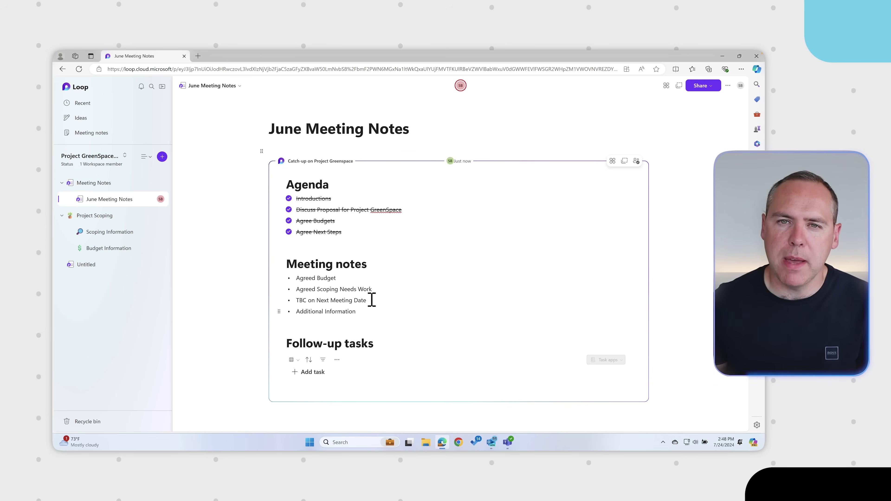
{"action": "left_click", "coordinate": [507, 442]}
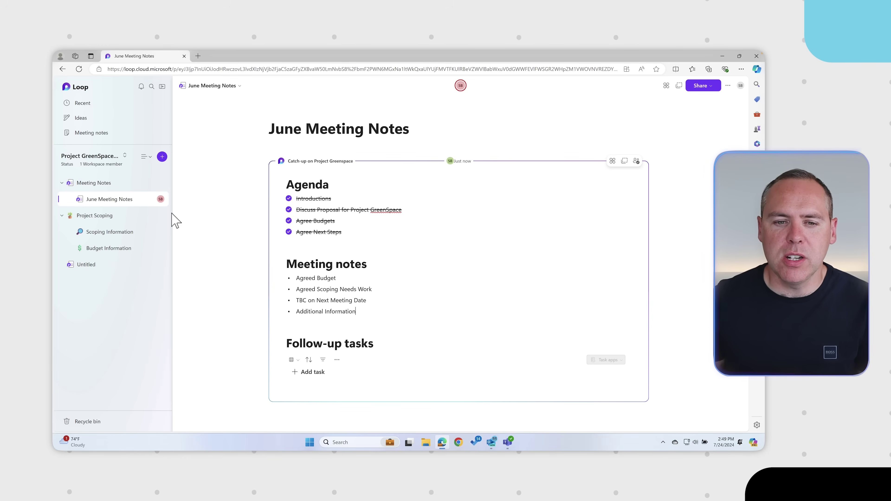
Add a subpage under Project Scoping titled 'Scoping & Planning'
{"action": "left_click", "coordinate": [193, 259]}
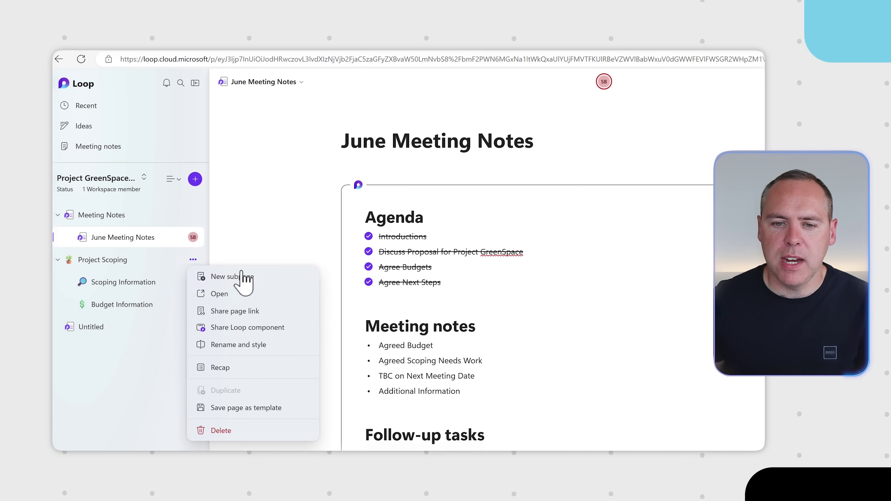
{"action": "left_click", "coordinate": [239, 280]}
{"action": "left_click", "coordinate": [396, 158]}
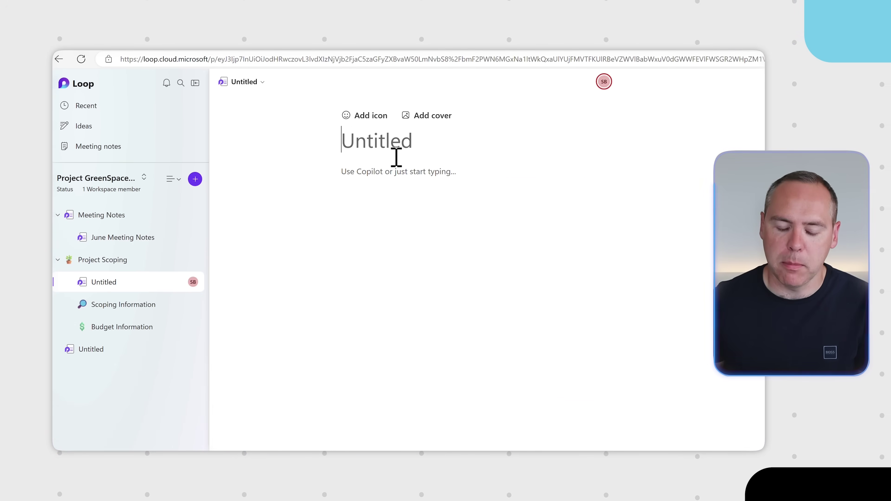
{"action": "type", "text": "Scoping"}
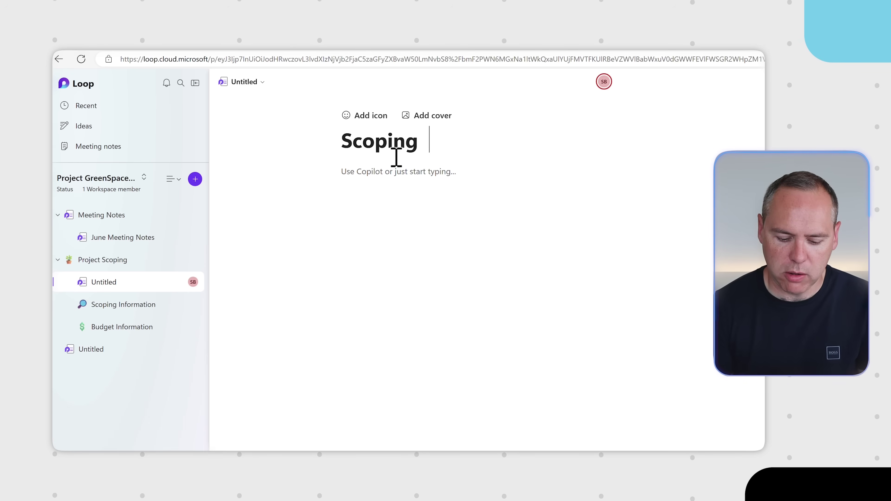
{"action": "type", "text": " & Planning"}
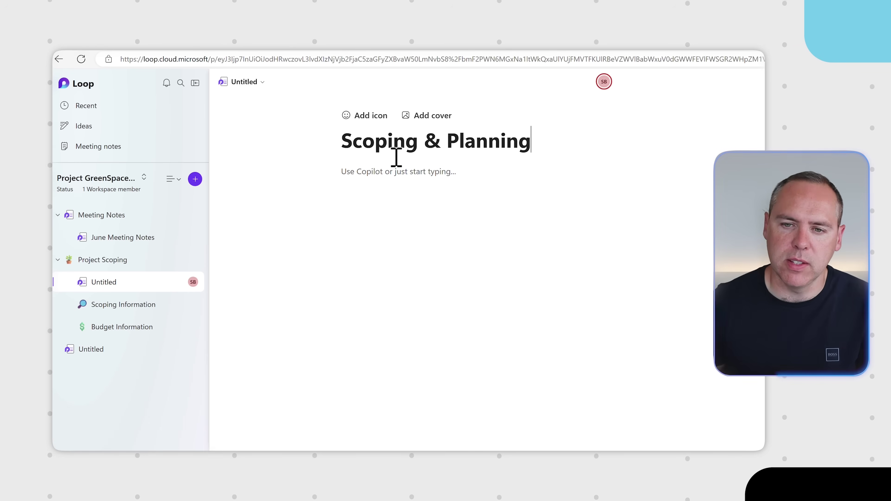
Insert a Task list into the page body from the / insert menu
{"action": "left_click", "coordinate": [411, 174]}
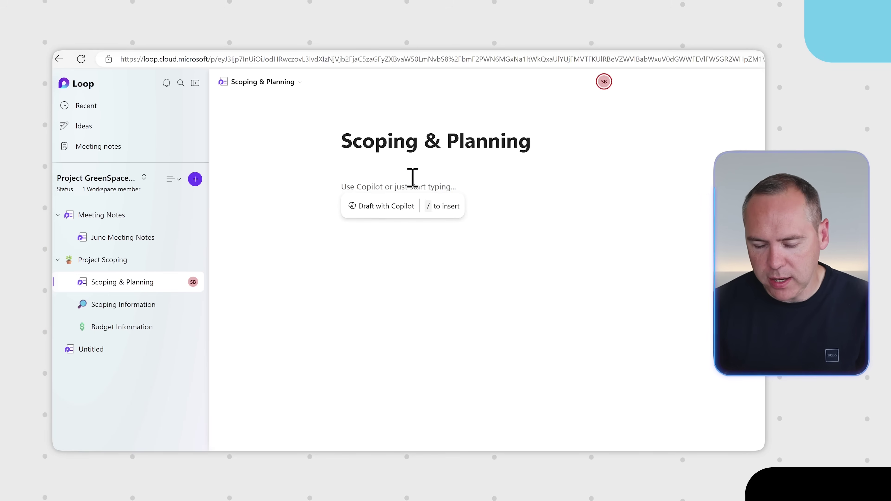
{"action": "type", "text": "/"}
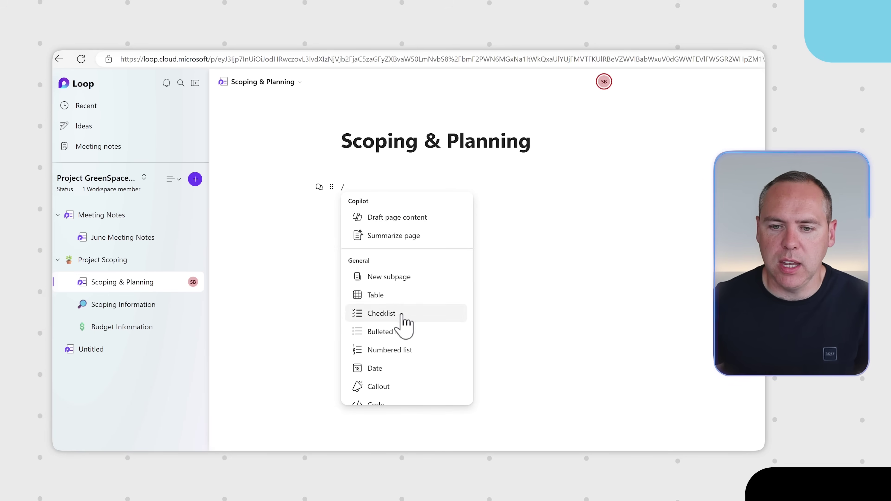
{"action": "scroll", "coordinate": [401, 320], "scroll_direction": "down", "scroll_amount": 10}
{"action": "scroll", "coordinate": [400, 327], "scroll_direction": "up", "scroll_amount": 5}
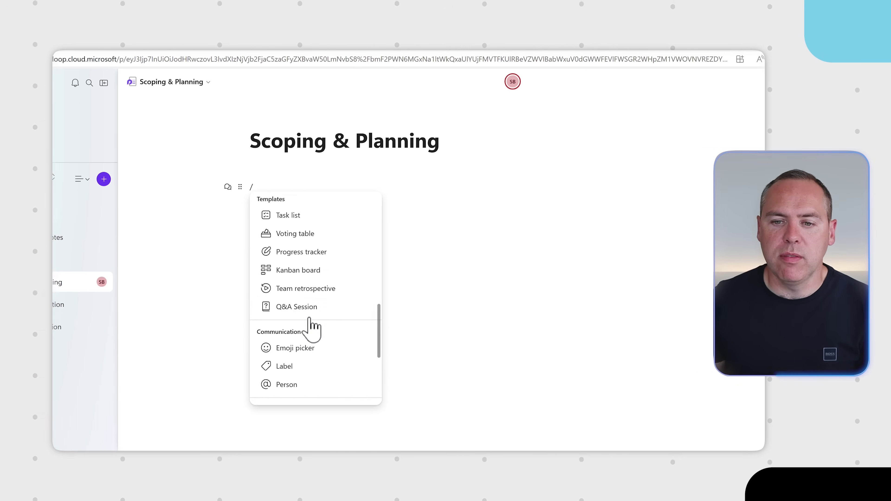
{"action": "scroll", "coordinate": [307, 321], "scroll_direction": "up", "scroll_amount": 1}
{"action": "left_click", "coordinate": [298, 256]}
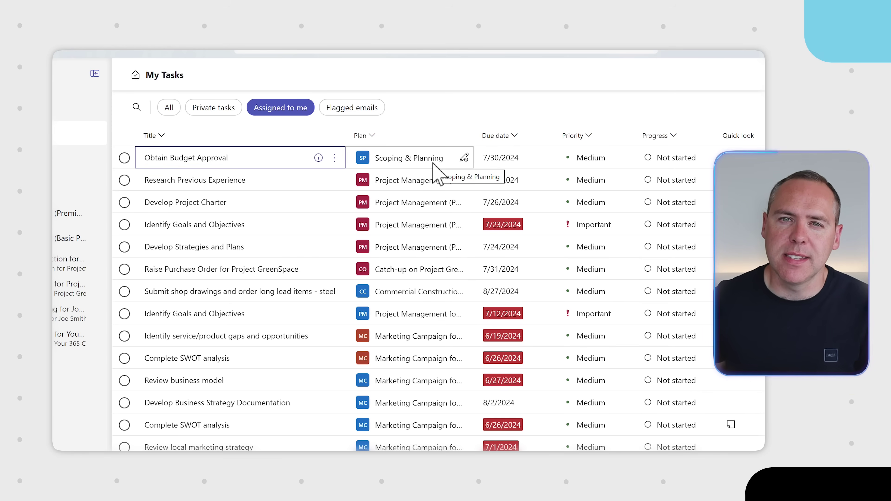
Insert the Project GreenSpace Scoping Planner plan with /Planner below the Tasks list
{"action": "left_click", "coordinate": [435, 172]}
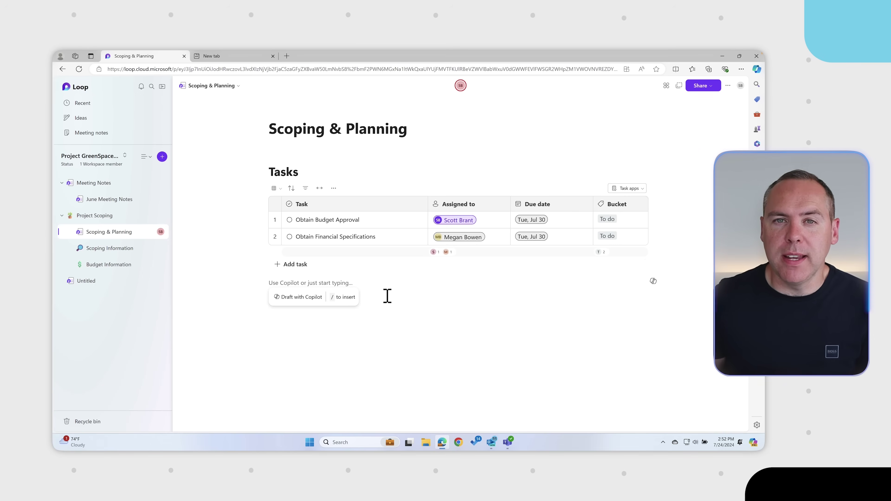
{"action": "type", "text": "/"}
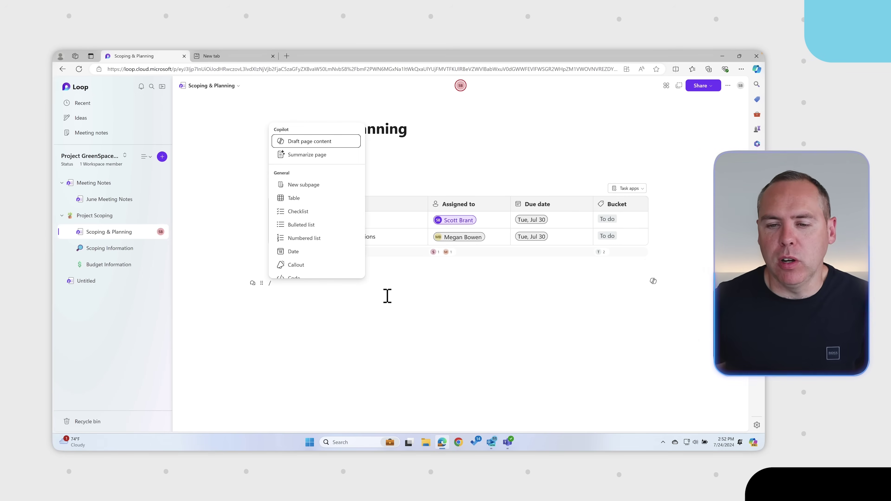
{"action": "type", "text": "P"}
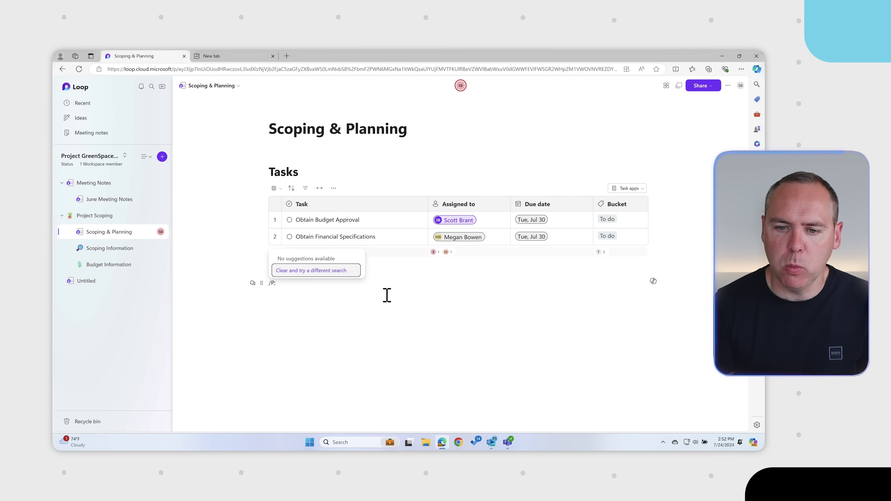
{"action": "type", "text": "a"}
{"action": "key", "text": "BackSpace"}
{"action": "type", "text": "lanner"}
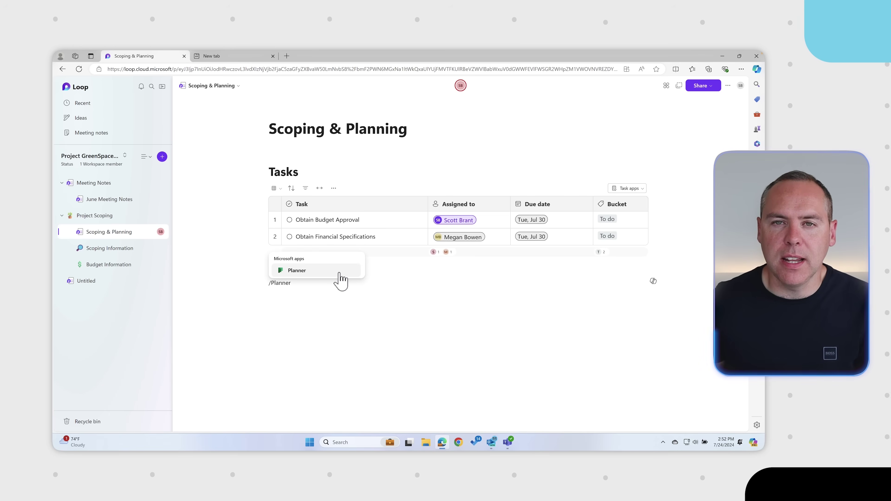
{"action": "left_click", "coordinate": [340, 272]}
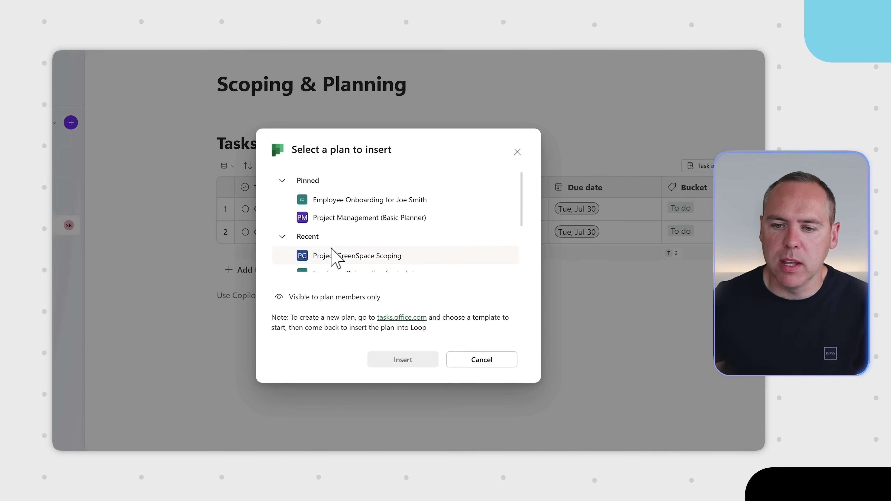
{"action": "left_click", "coordinate": [335, 258]}
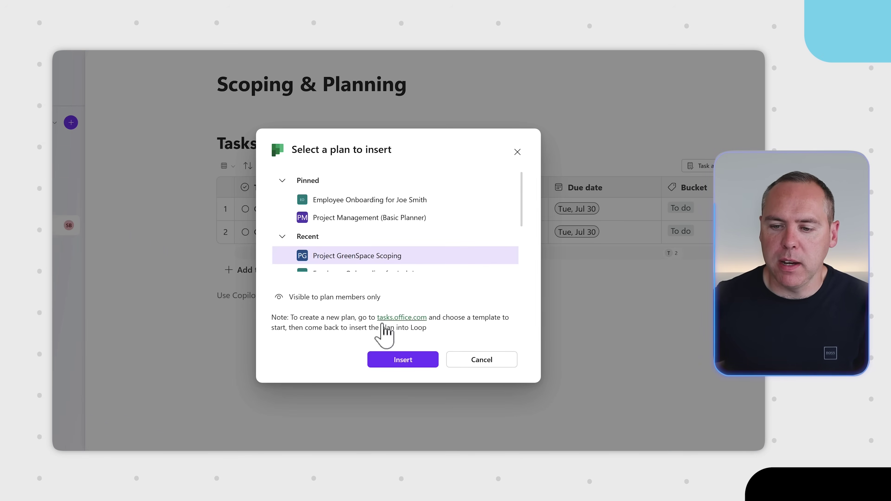
{"action": "left_click", "coordinate": [389, 363]}
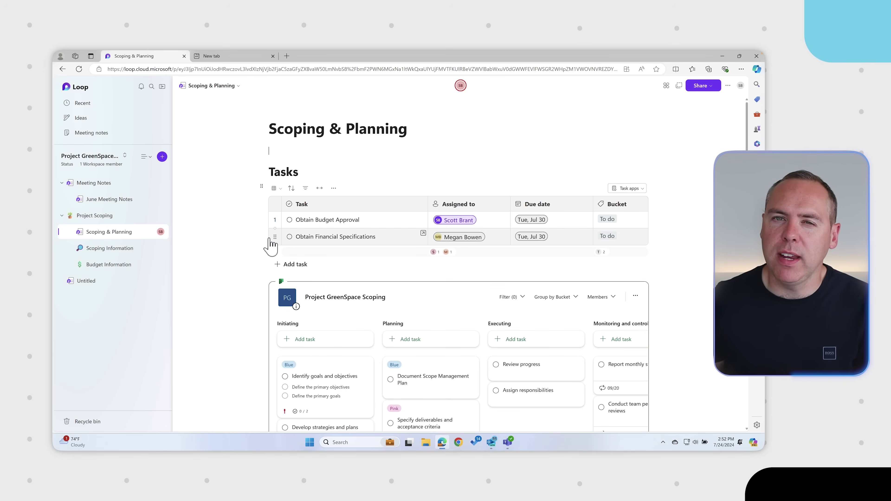
Scroll to the embedded Planner board and open the 'Identify goals and objectives' task details
{"action": "scroll", "coordinate": [247, 272], "scroll_direction": "down", "scroll_amount": 2}
{"action": "scroll", "coordinate": [247, 272], "scroll_direction": "down", "scroll_amount": 2}
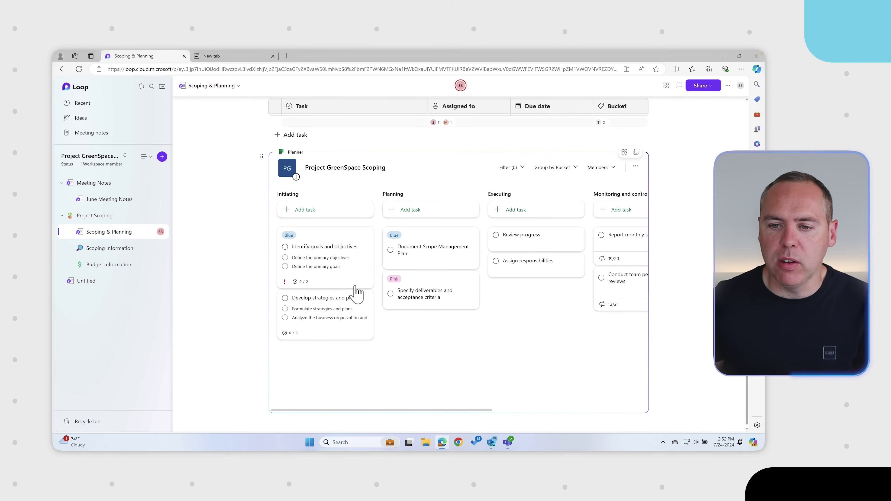
{"action": "left_click", "coordinate": [347, 243]}
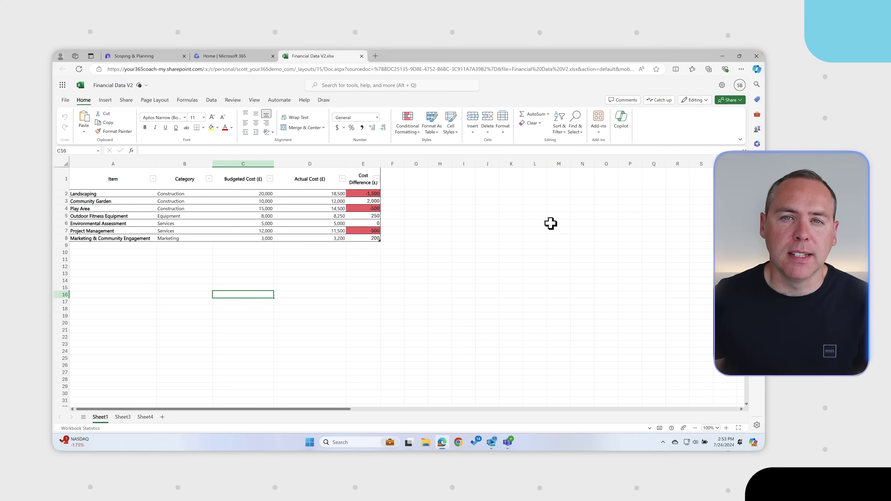
Copy a link to the Financial Data V2 sheet restricted to people with existing access
{"action": "left_click", "coordinate": [734, 102]}
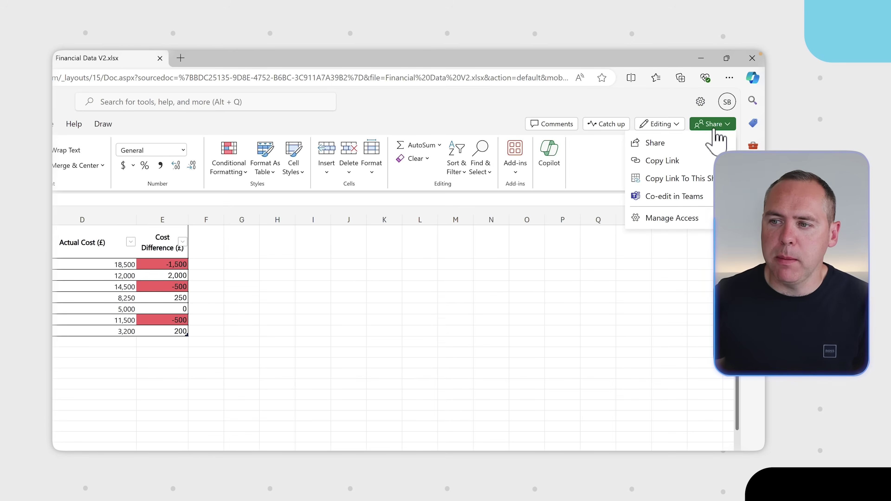
{"action": "left_click", "coordinate": [687, 176]}
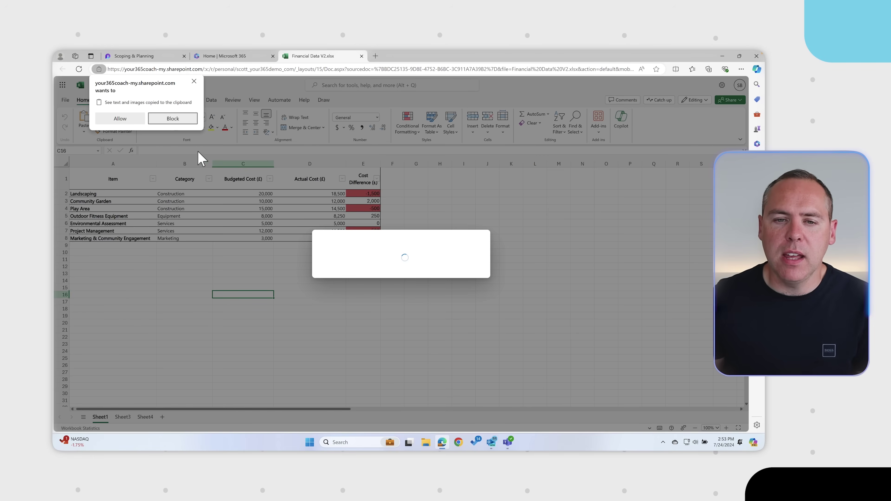
{"action": "left_click", "coordinate": [120, 118]}
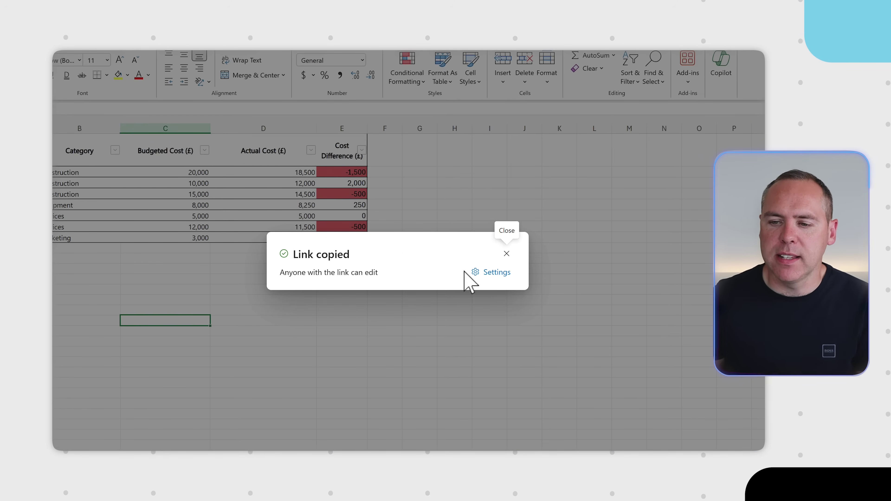
{"action": "left_click", "coordinate": [478, 273]}
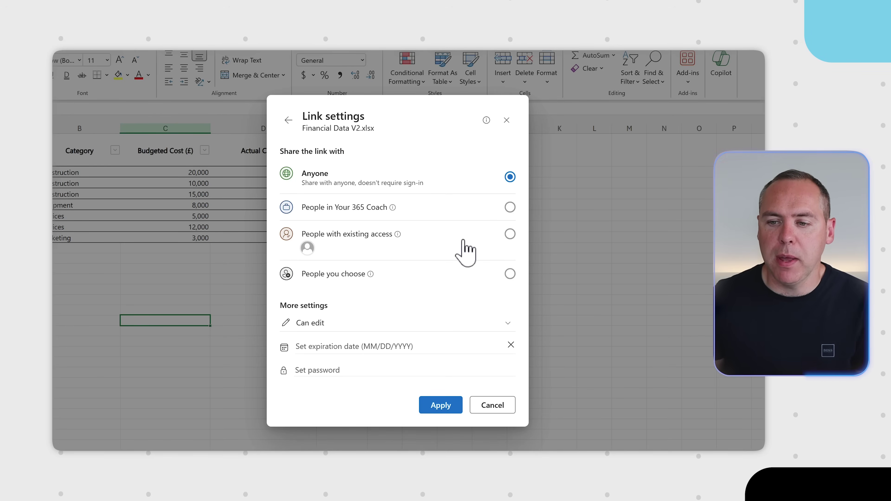
{"action": "left_click", "coordinate": [461, 241]}
{"action": "left_click", "coordinate": [455, 365]}
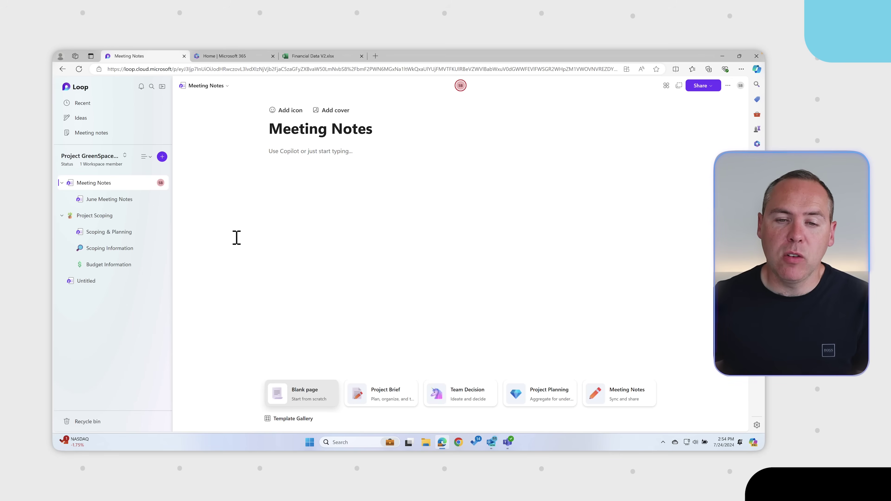
Add a new workspace link using the pasted Financial Data V2 sheet URL
{"action": "left_click", "coordinate": [162, 157]}
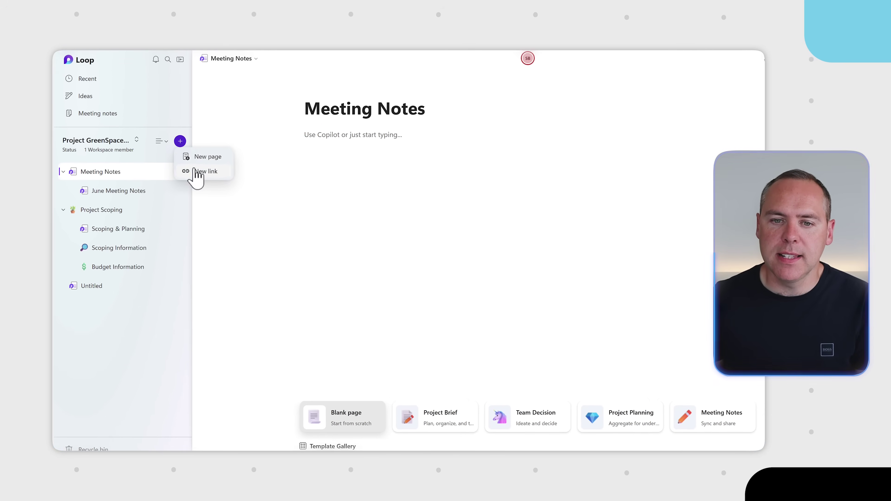
{"action": "left_click", "coordinate": [207, 168]}
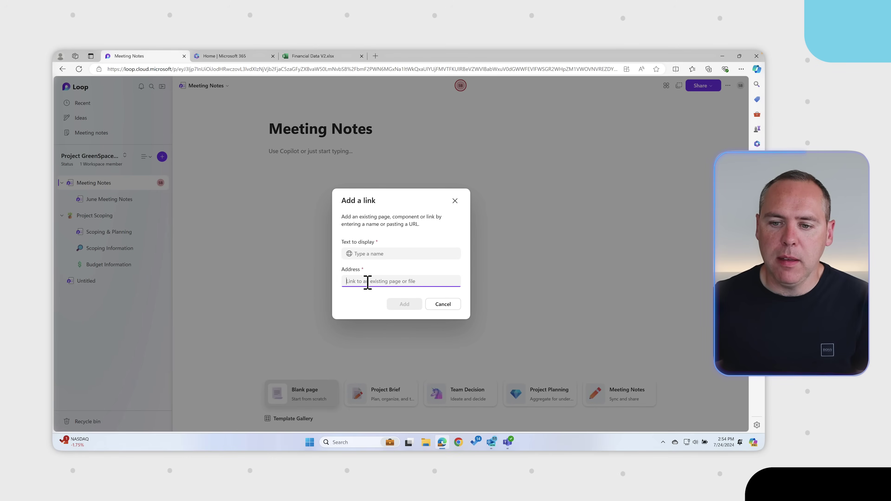
{"action": "key", "text": "ctrl+v"}
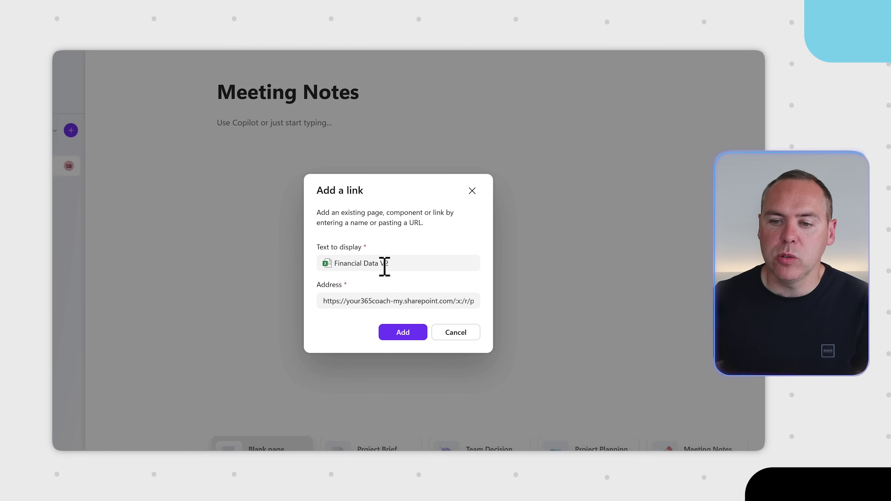
{"action": "left_click", "coordinate": [403, 333]}
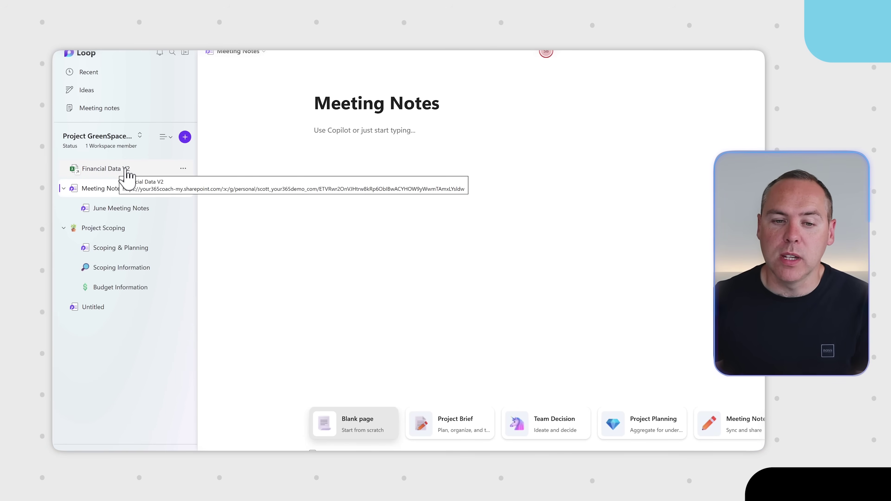
Check the Financial Data V2 link opens, then drag it under Project Scoping
{"action": "left_click", "coordinate": [119, 171]}
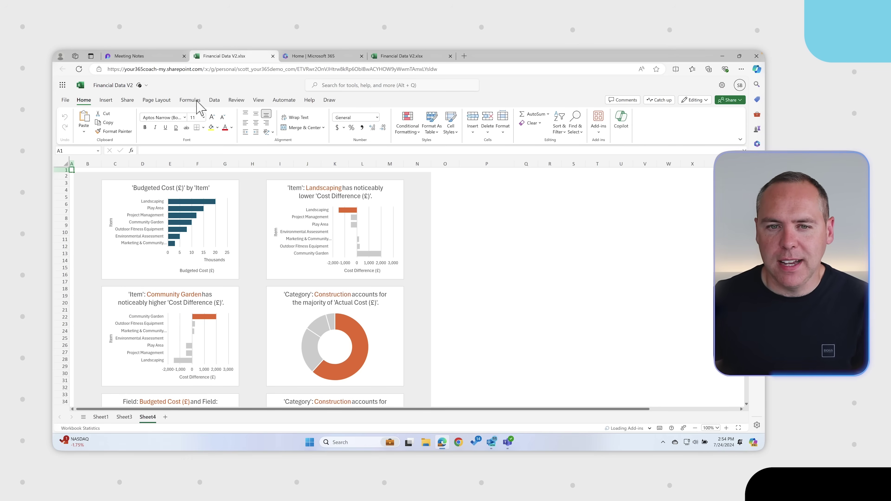
{"action": "left_click", "coordinate": [162, 59]}
{"action": "left_click_drag", "start_coordinate": [113, 184], "coordinate": [137, 327]}
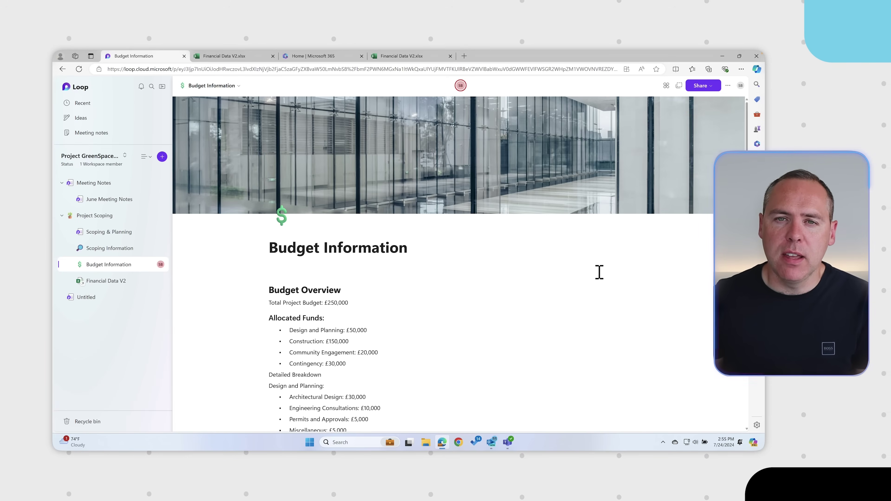
{"action": "scroll", "coordinate": [600, 272], "scroll_direction": "down", "scroll_amount": 7}
{"action": "scroll", "coordinate": [600, 273], "scroll_direction": "down", "scroll_amount": 4}
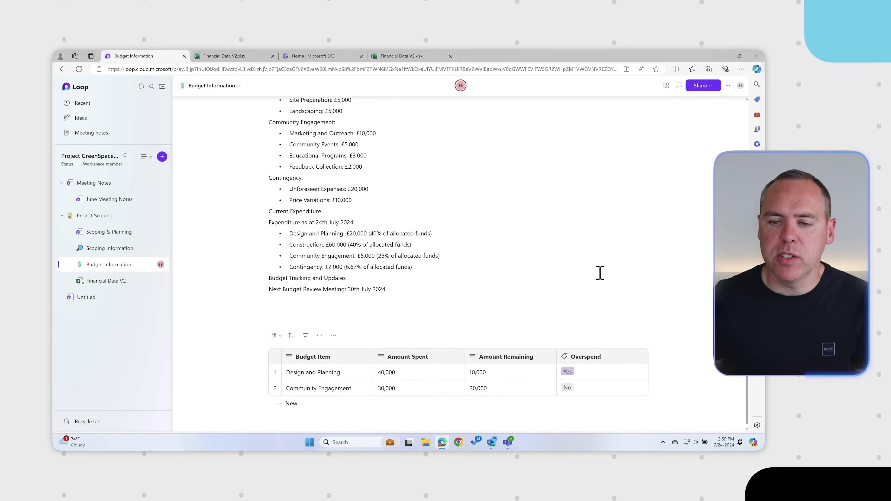
{"action": "scroll", "coordinate": [600, 273], "scroll_direction": "up", "scroll_amount": 12}
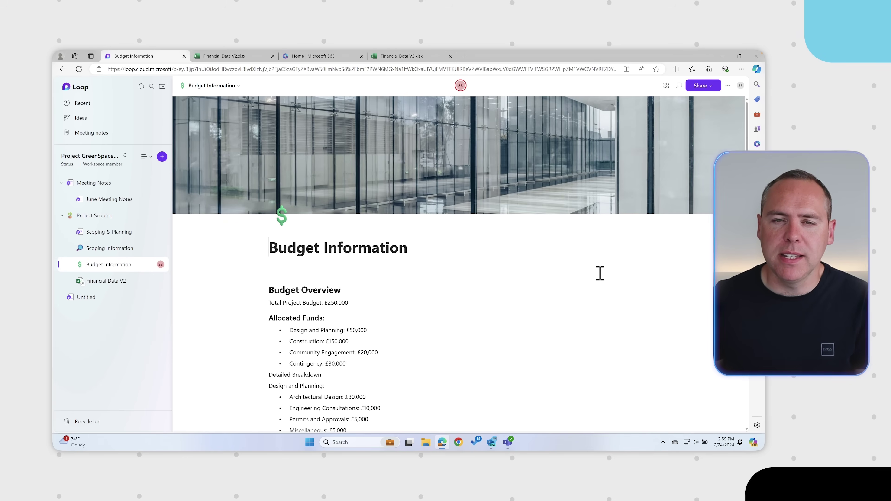
Print the Budget Information page with Save as PDF as the destination
{"action": "left_click", "coordinate": [728, 85]}
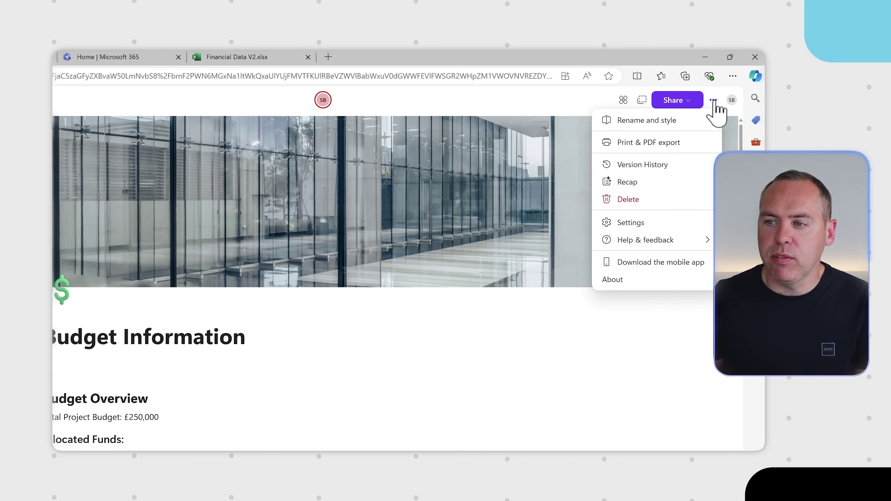
{"action": "left_click", "coordinate": [677, 149]}
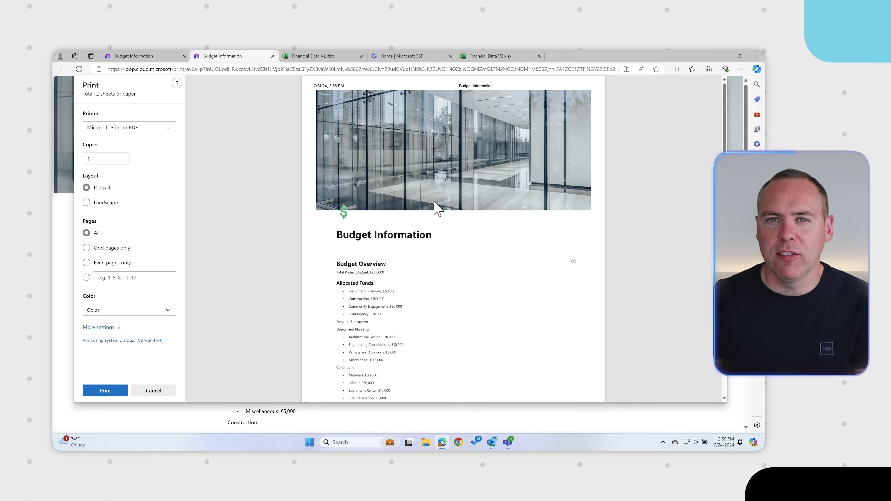
{"action": "scroll", "coordinate": [403, 223], "scroll_direction": "down", "scroll_amount": 6}
{"action": "scroll", "coordinate": [410, 228], "scroll_direction": "down", "scroll_amount": 1}
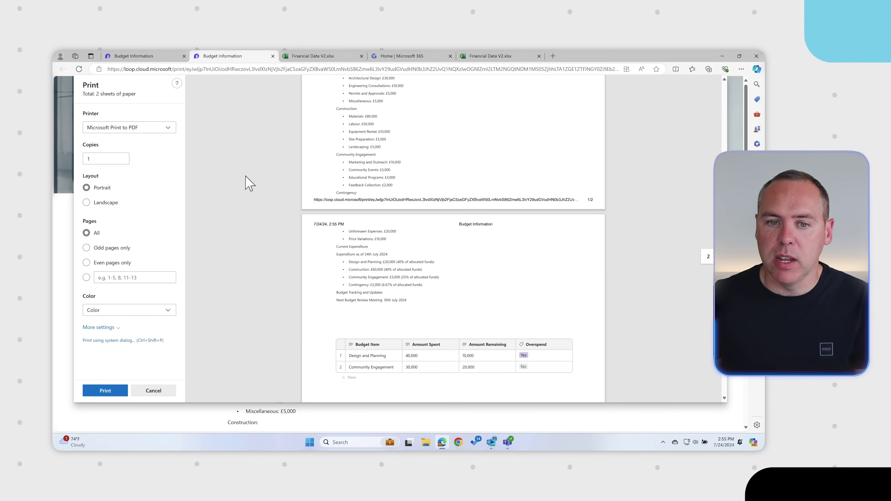
{"action": "left_click", "coordinate": [168, 128]}
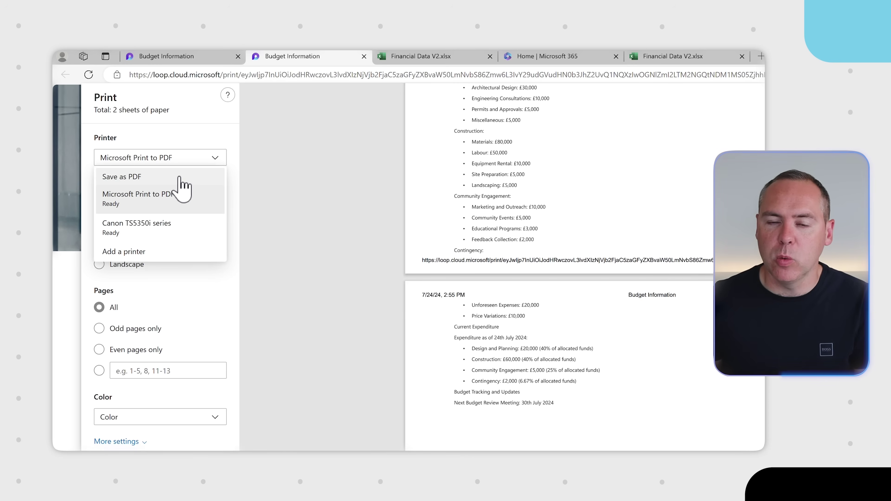
{"action": "left_click", "coordinate": [180, 178]}
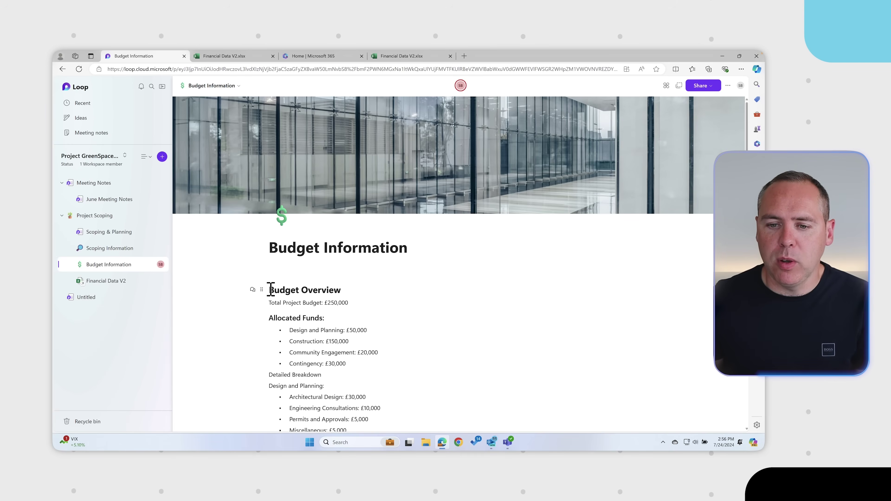
Convert the selected Budget Overview notes into a Loop component and copy the component link
{"action": "left_click_drag", "start_coordinate": [271, 289], "coordinate": [398, 283]}
{"action": "scroll", "coordinate": [337, 247], "scroll_direction": "up", "scroll_amount": 10}
{"action": "scroll", "coordinate": [335, 250], "scroll_direction": "down", "scroll_amount": 1}
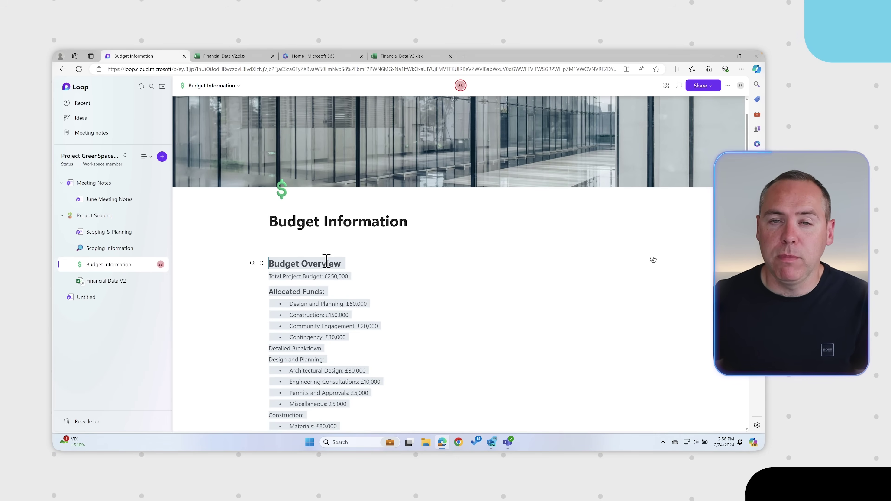
{"action": "left_click", "coordinate": [260, 263]}
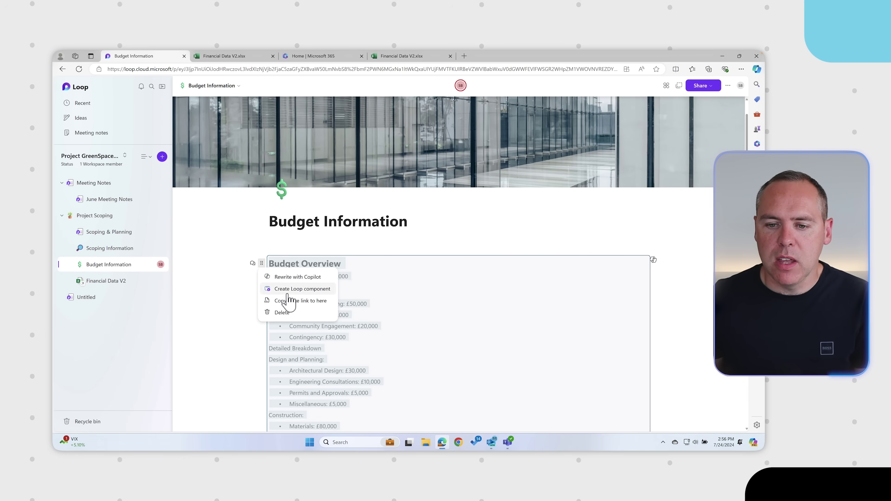
{"action": "left_click", "coordinate": [286, 288]}
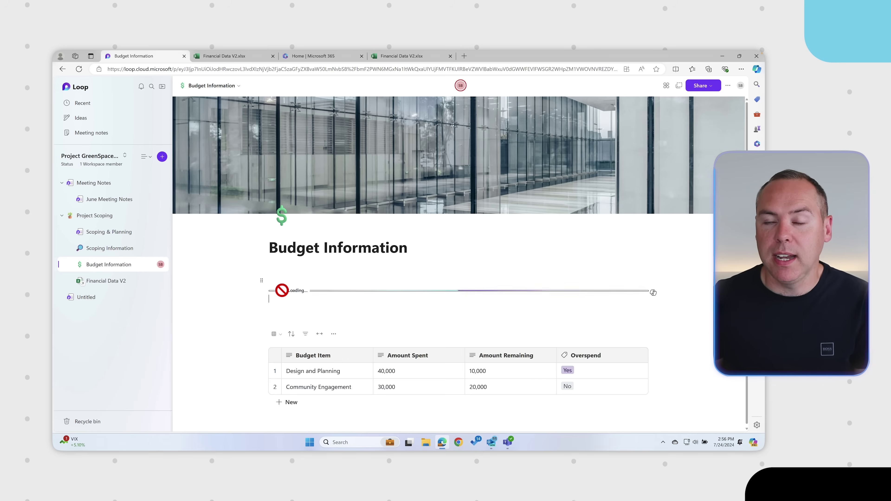
{"action": "scroll", "coordinate": [239, 302], "scroll_direction": "down", "scroll_amount": 2}
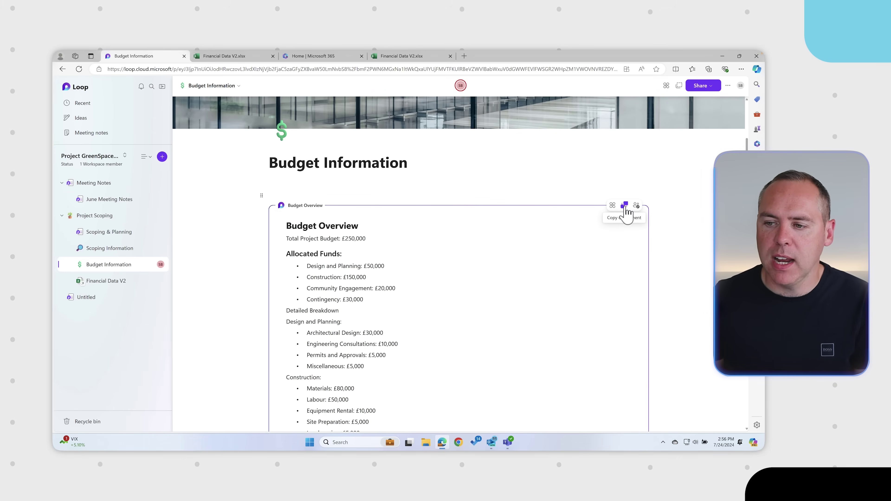
{"action": "left_click", "coordinate": [625, 207]}
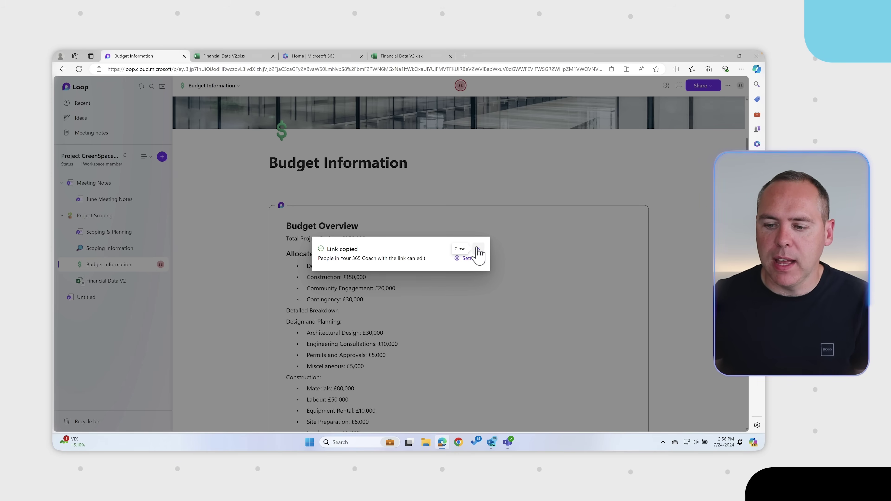
In Teams, post the Budget Overview component link to the Project GreenSpace General channel
{"action": "left_click", "coordinate": [479, 249]}
{"action": "left_click", "coordinate": [508, 442]}
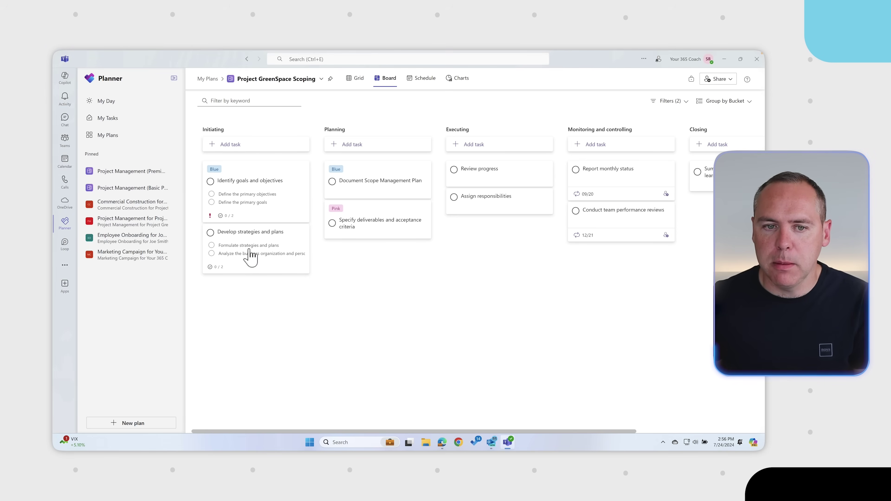
{"action": "left_click", "coordinate": [70, 142]}
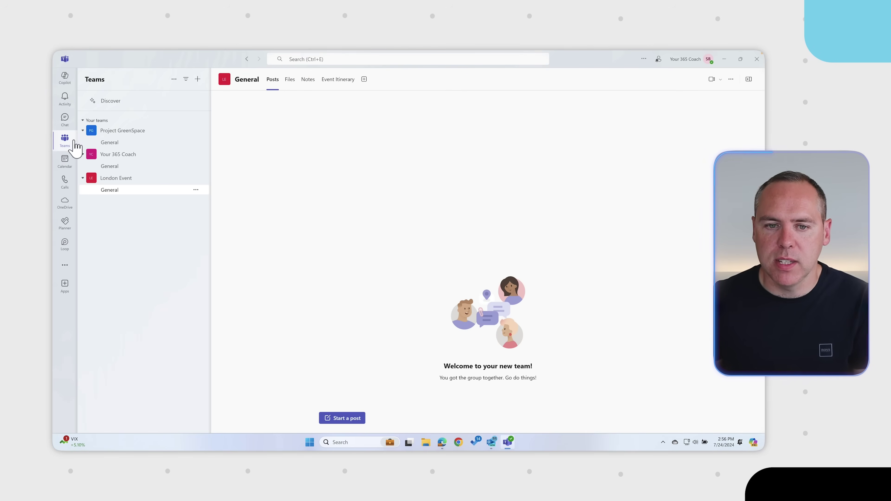
{"action": "left_click", "coordinate": [116, 143]}
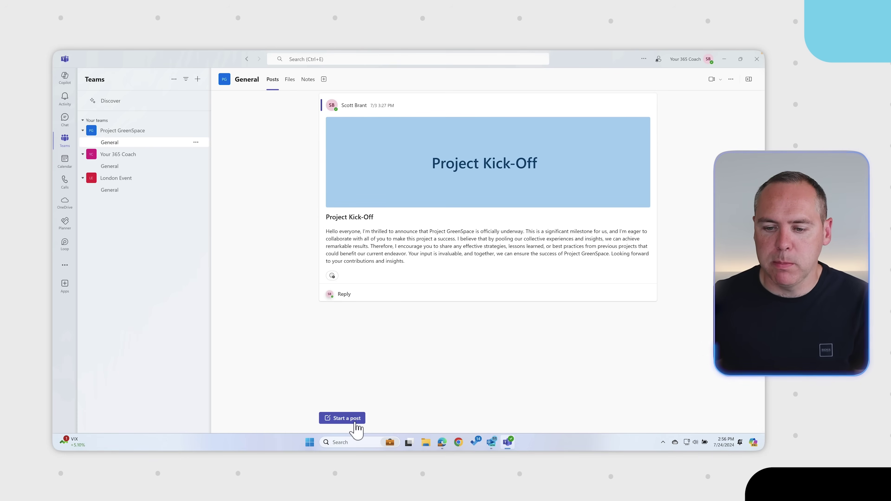
{"action": "left_click", "coordinate": [355, 422]}
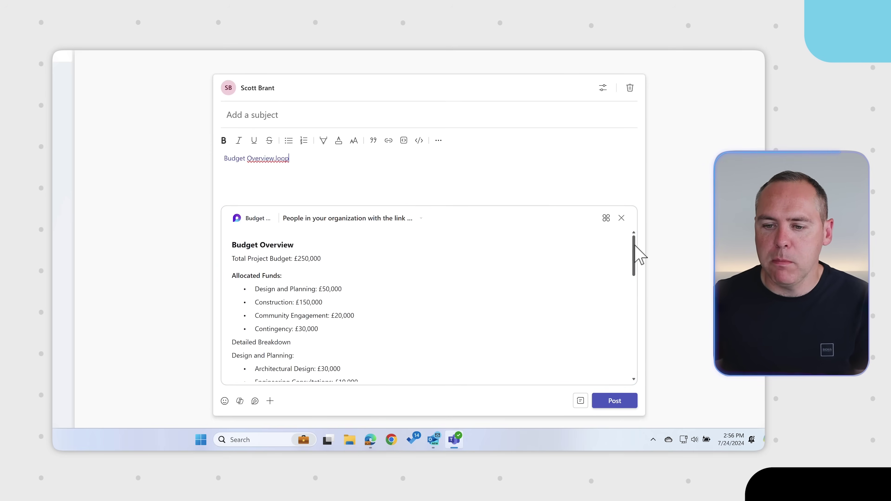
{"action": "left_click_drag", "start_coordinate": [635, 250], "coordinate": [634, 329]}
{"action": "left_click", "coordinate": [610, 403]}
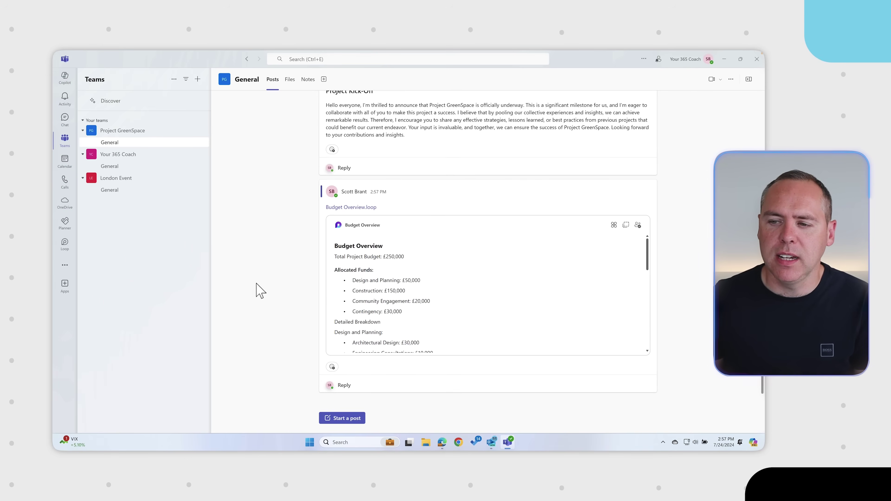
Return to the Loop Budget Information page in Edge
{"action": "left_click_drag", "start_coordinate": [648, 248], "coordinate": [649, 278]}
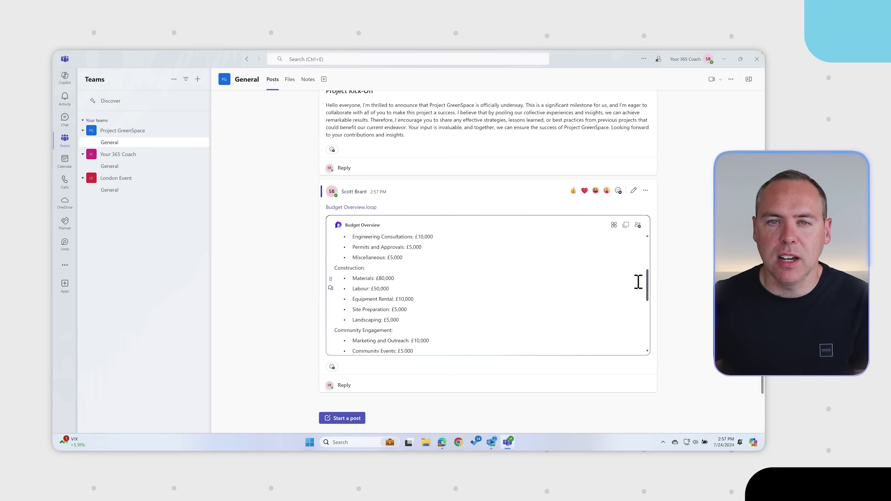
{"action": "mouse_move", "coordinate": [443, 442]}
{"action": "left_click", "coordinate": [447, 410]}
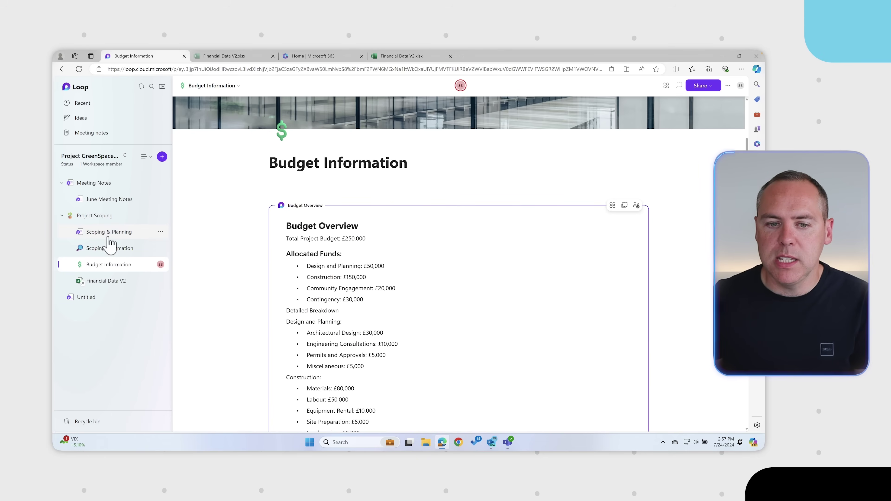
Create a page-only share link for the Scoping Information page and open its link settings
{"action": "left_click", "coordinate": [109, 251]}
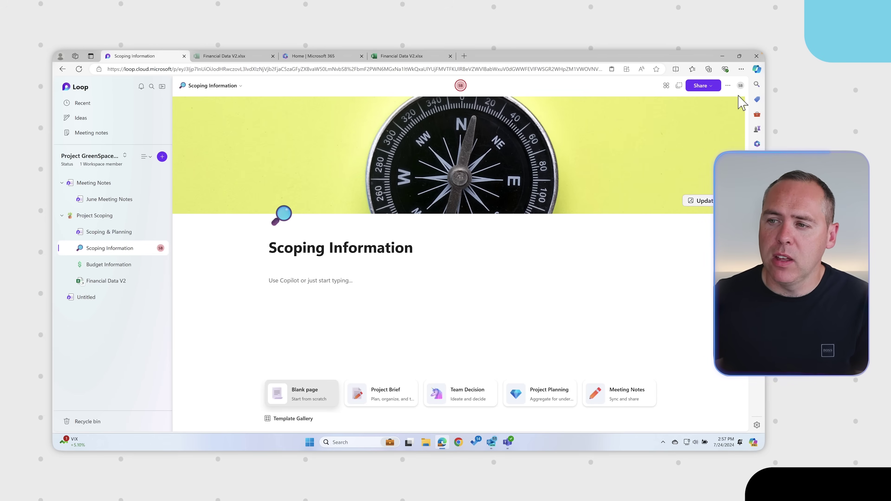
{"action": "left_click", "coordinate": [709, 87]}
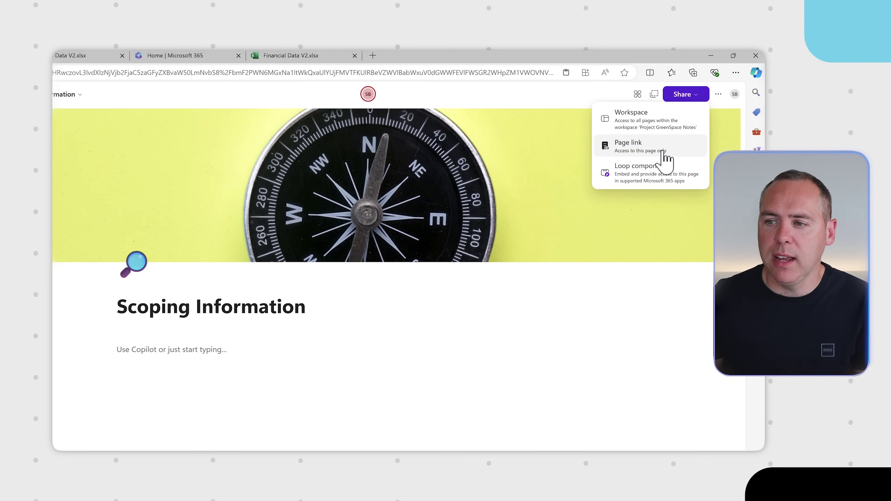
{"action": "left_click", "coordinate": [663, 151]}
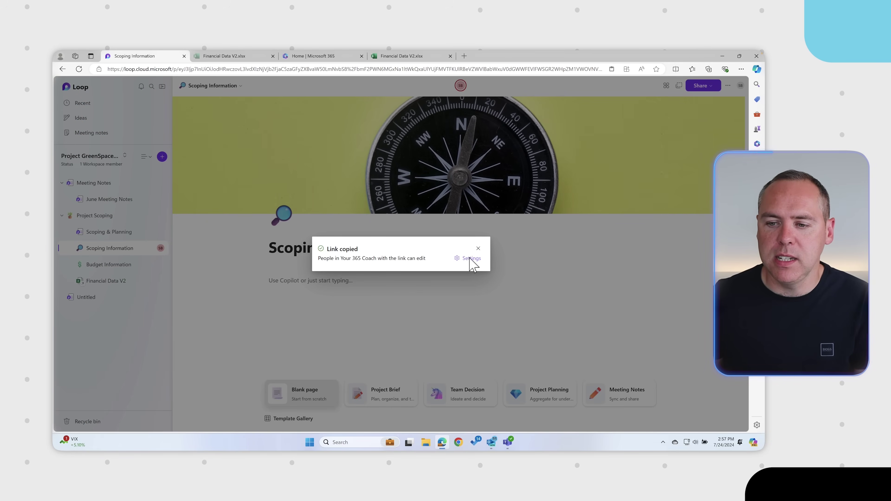
{"action": "left_click", "coordinate": [471, 258]}
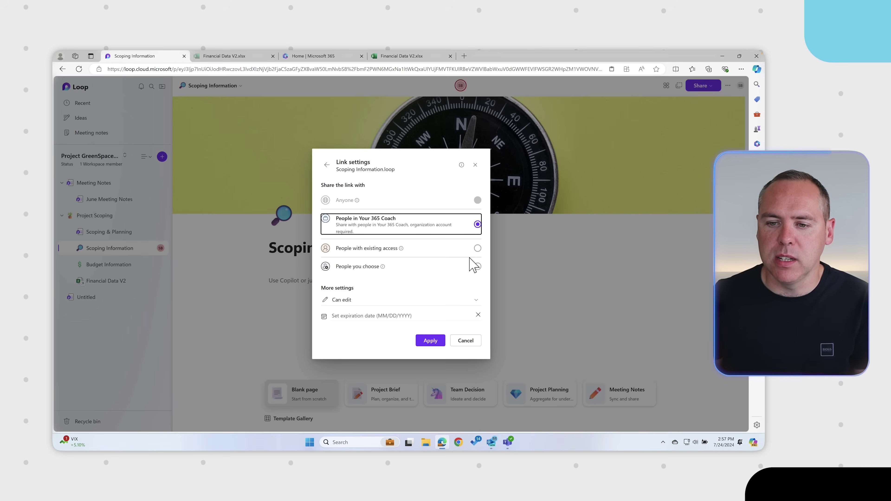
Restrict the link to one outside email address, view-only, expiring Aug 2, 2024, and apply
{"action": "left_click", "coordinate": [446, 268]}
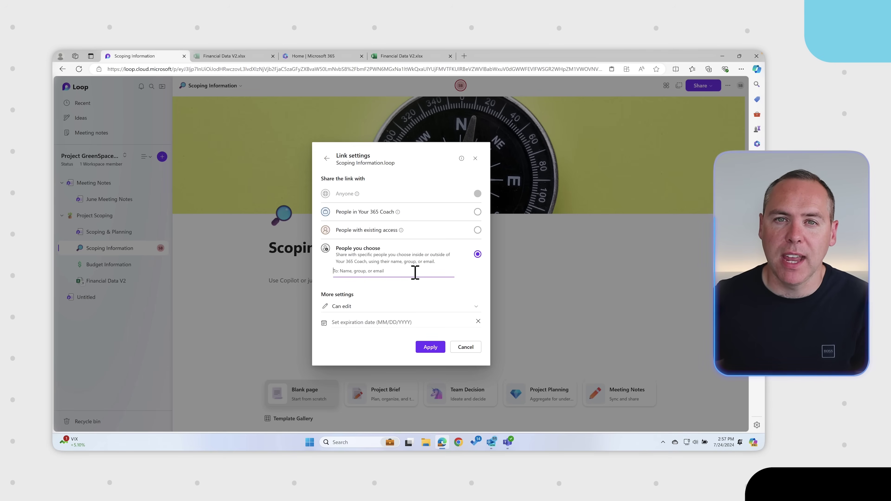
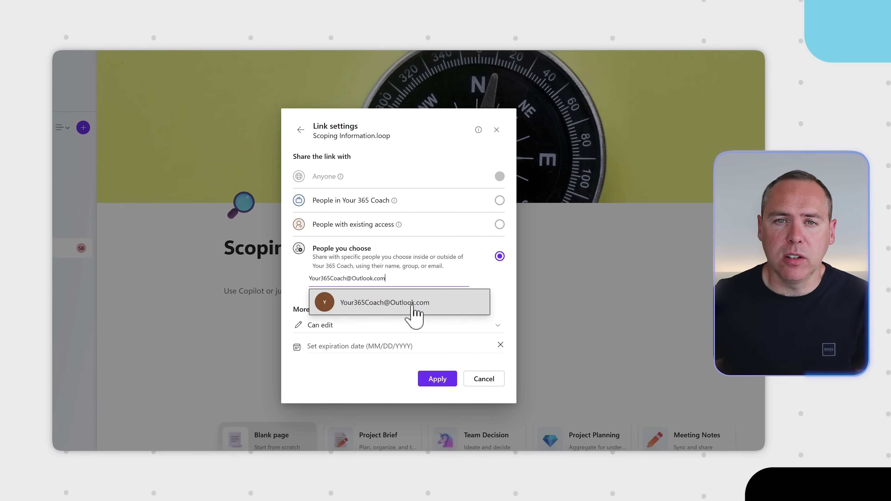
{"action": "left_click", "coordinate": [415, 311]}
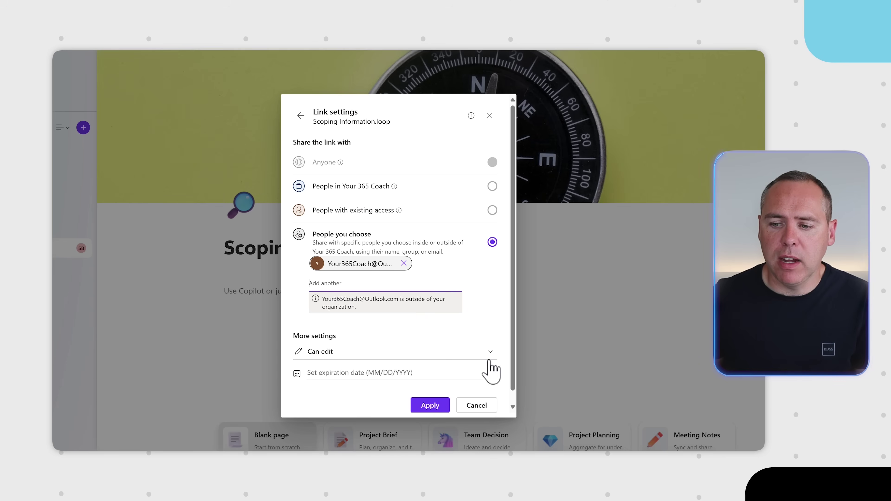
{"action": "left_click", "coordinate": [490, 352]}
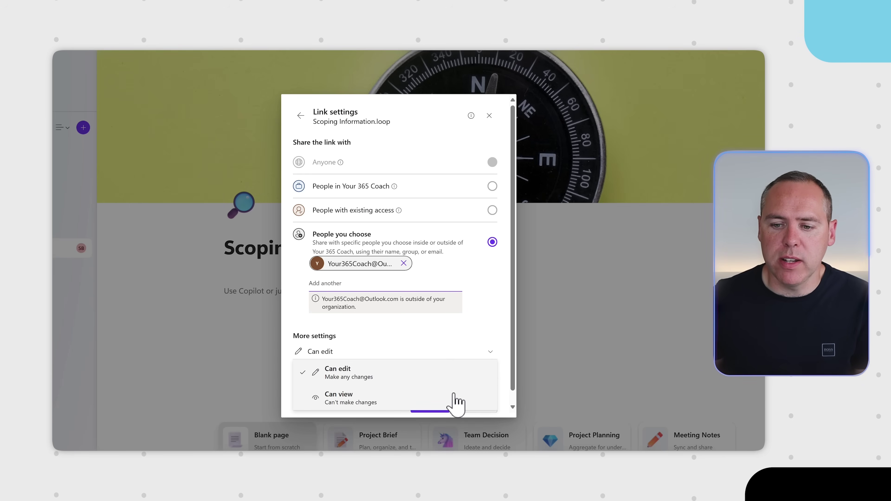
{"action": "left_click", "coordinate": [455, 393]}
{"action": "left_click", "coordinate": [417, 375]}
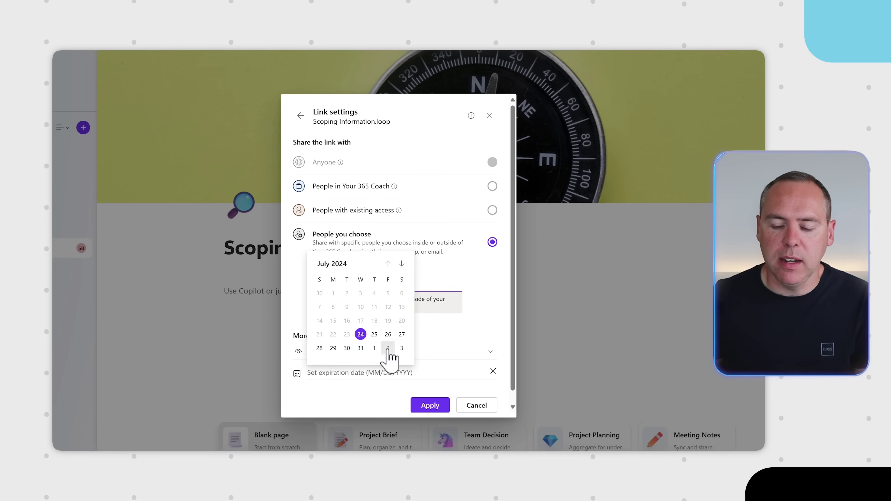
{"action": "left_click", "coordinate": [388, 348]}
{"action": "left_click", "coordinate": [430, 406]}
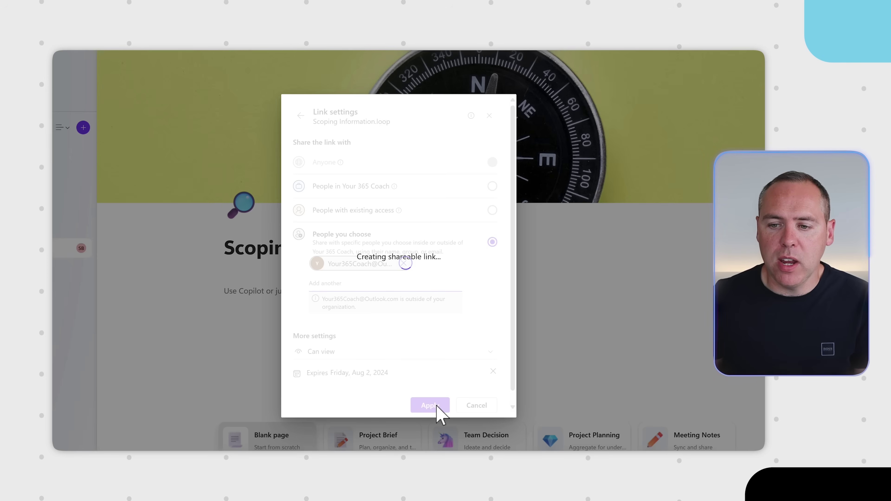